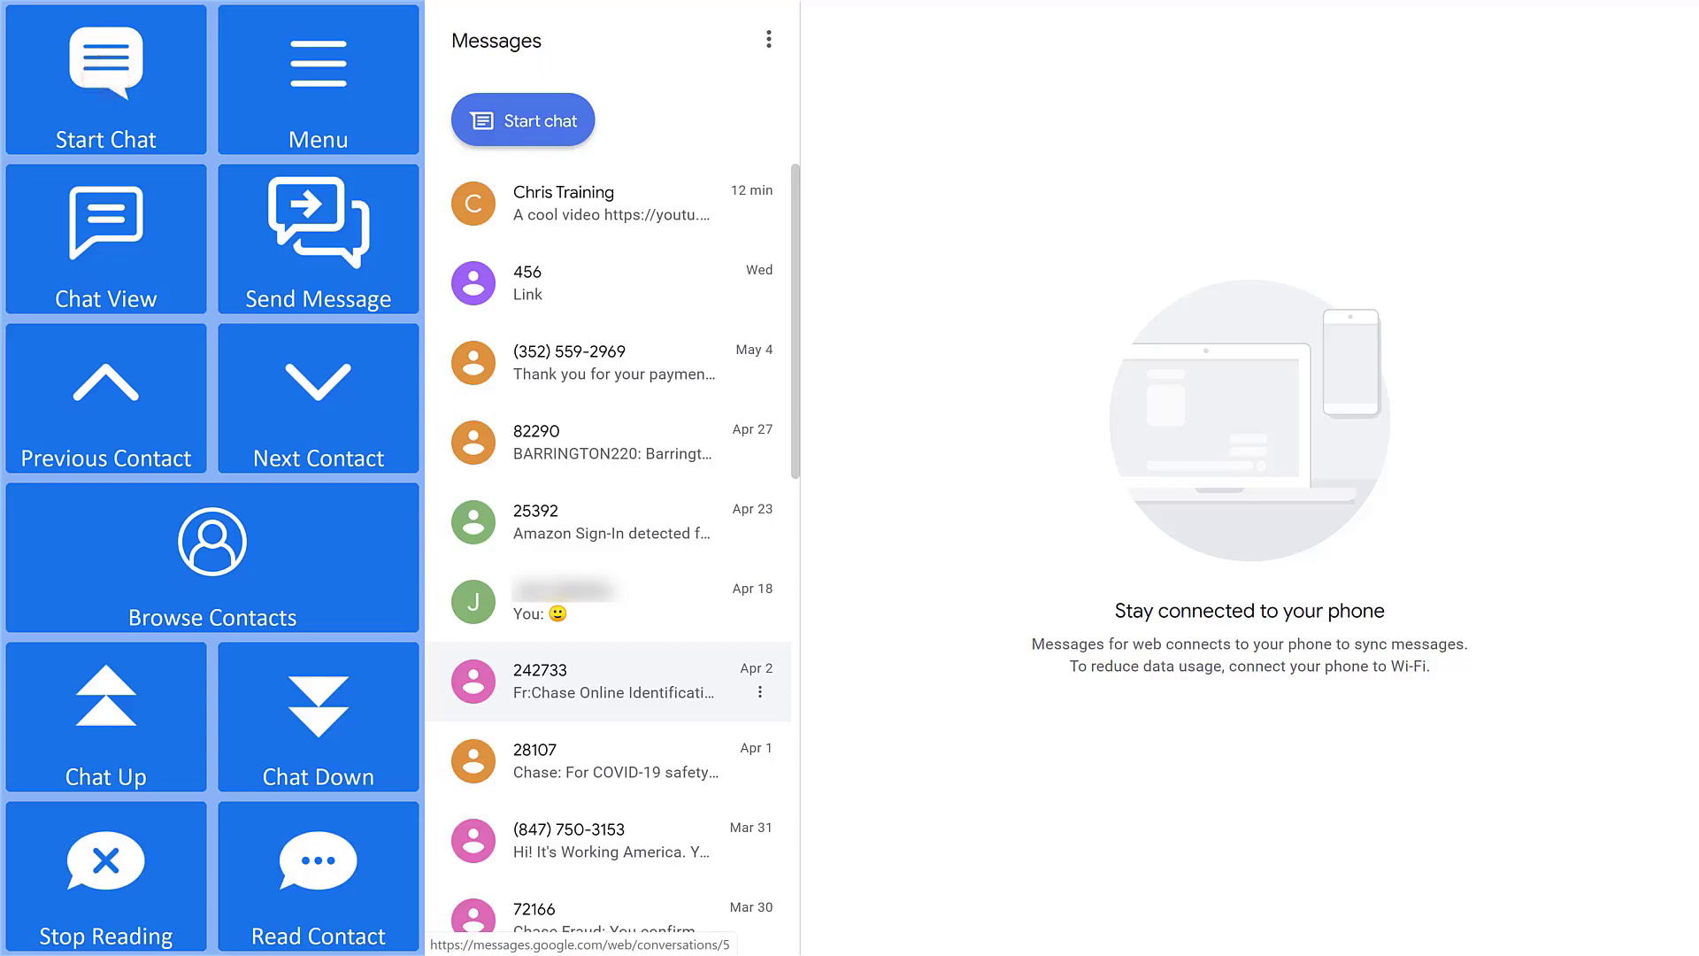
- Start a new chat and spell 'Chris' on the on-screen keyboard as the contact search text
{"action": "left_click", "coordinate": [107, 66]}
{"action": "left_click", "coordinate": [1551, 872]}
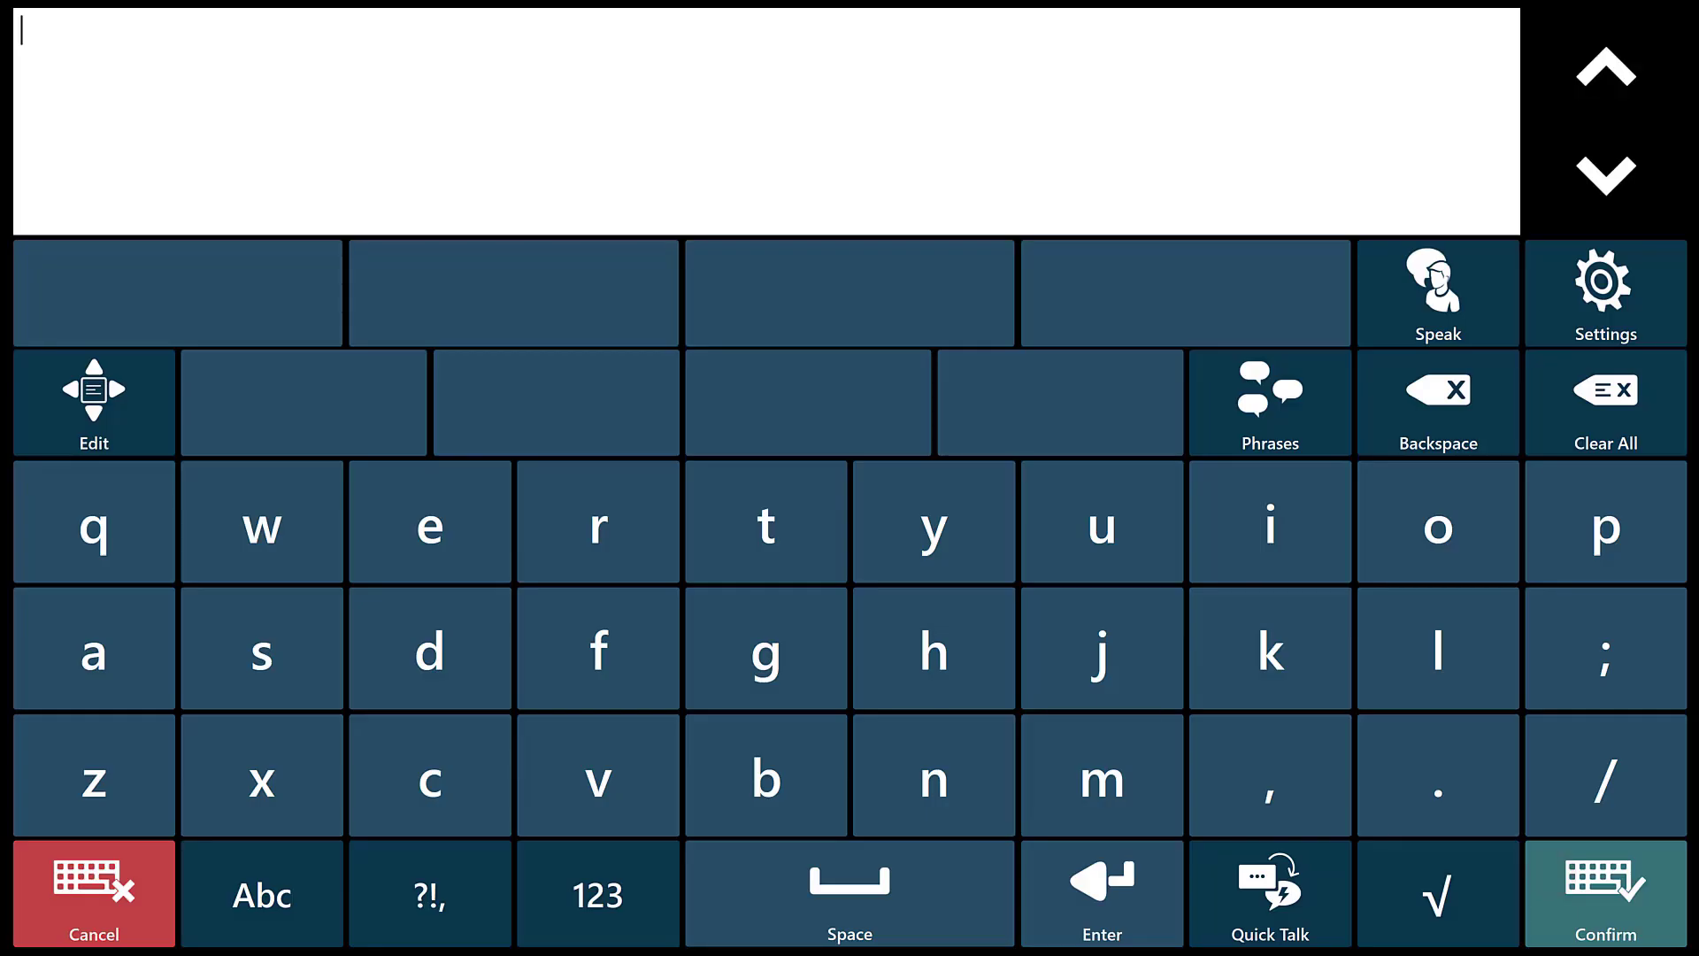
{"action": "left_click", "coordinate": [430, 779]}
{"action": "left_click", "coordinate": [933, 651]}
{"action": "left_click", "coordinate": [598, 526]}
{"action": "left_click", "coordinate": [1270, 527]}
{"action": "left_click", "coordinate": [262, 650]}
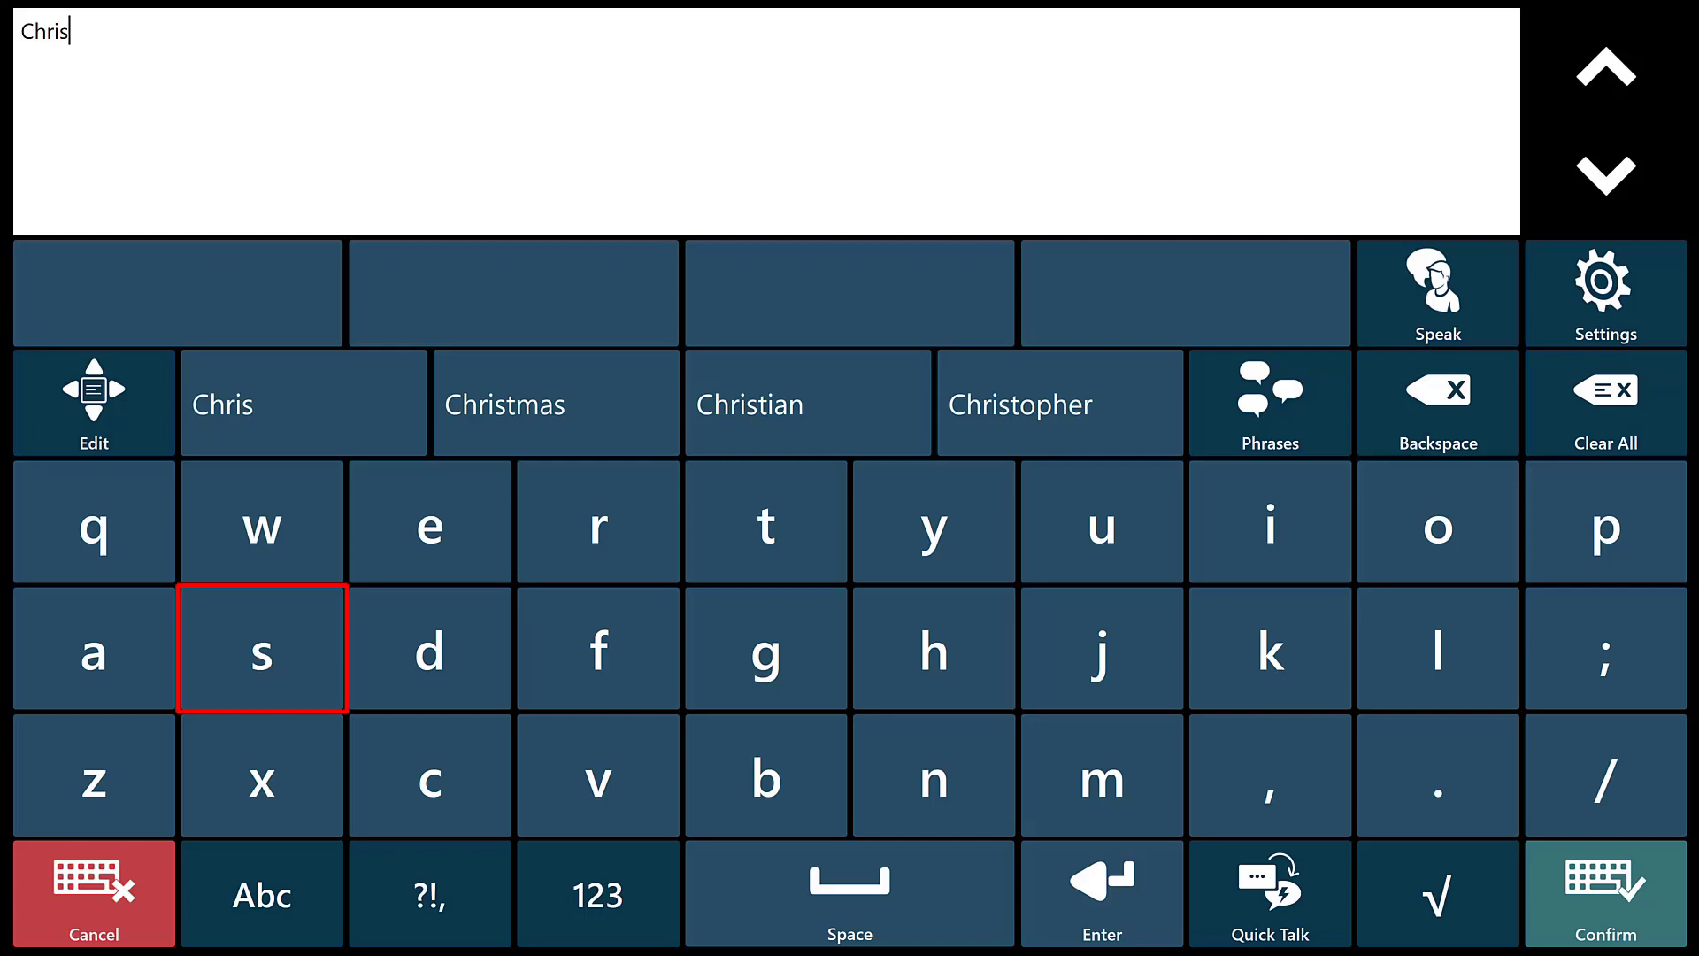
{"action": "left_click", "coordinate": [1602, 893]}
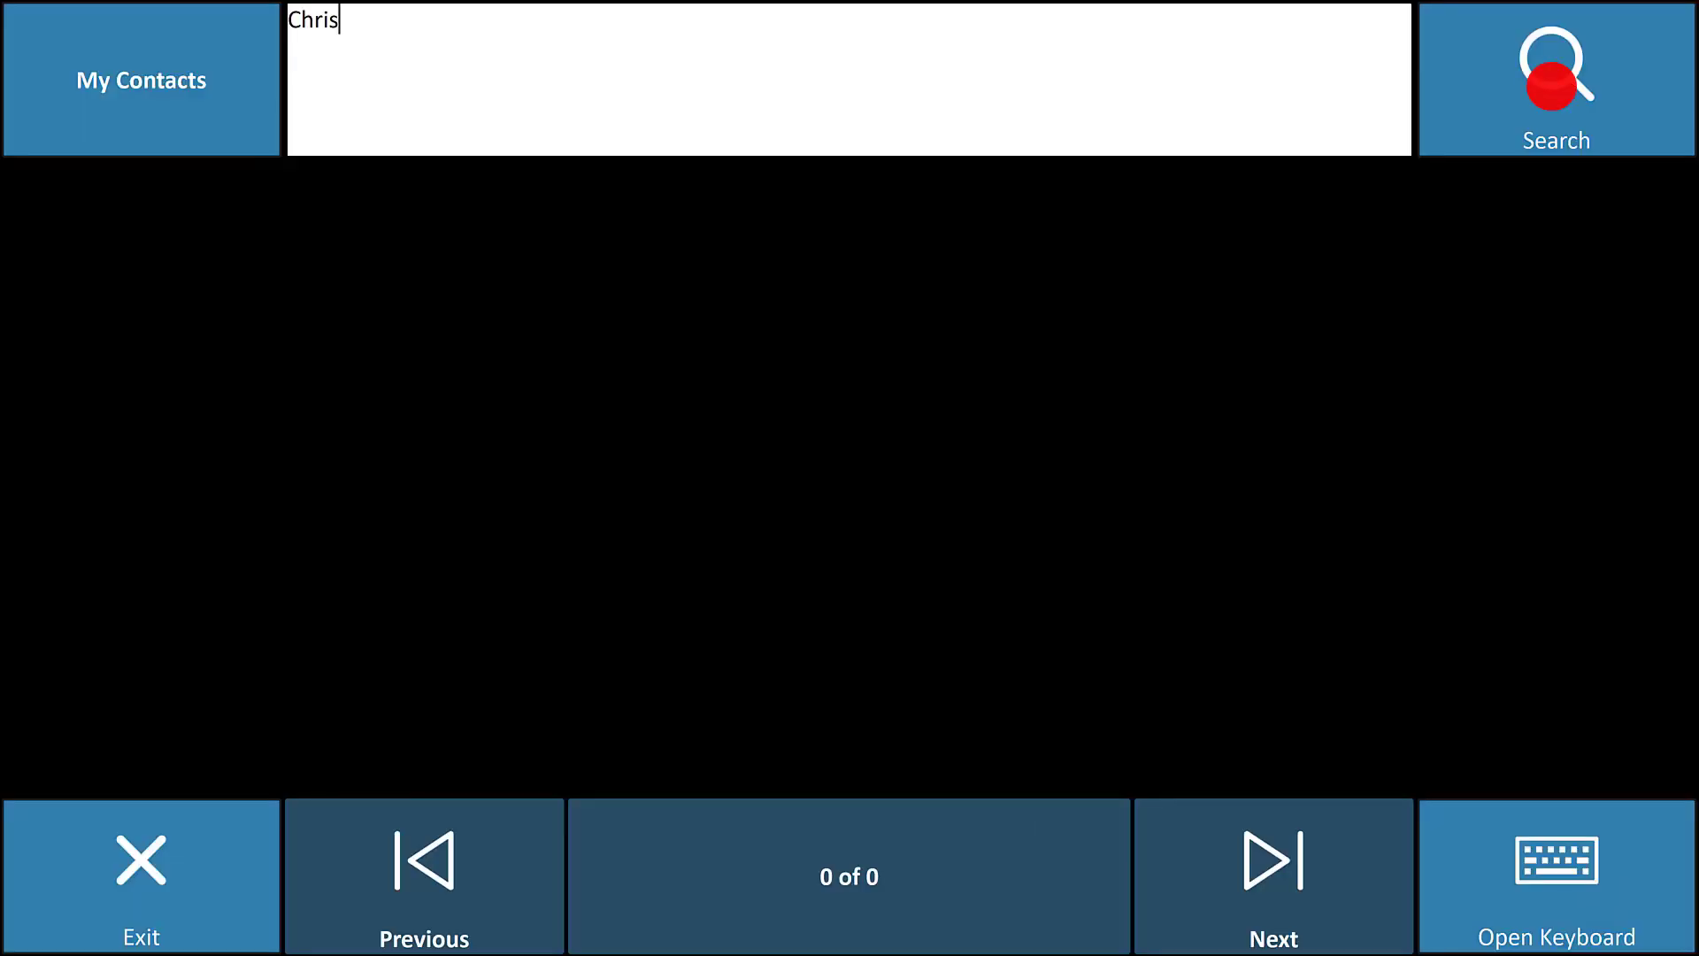
- Search contacts for Chris and open the Chris Training conversation
{"action": "left_click", "coordinate": [1550, 86]}
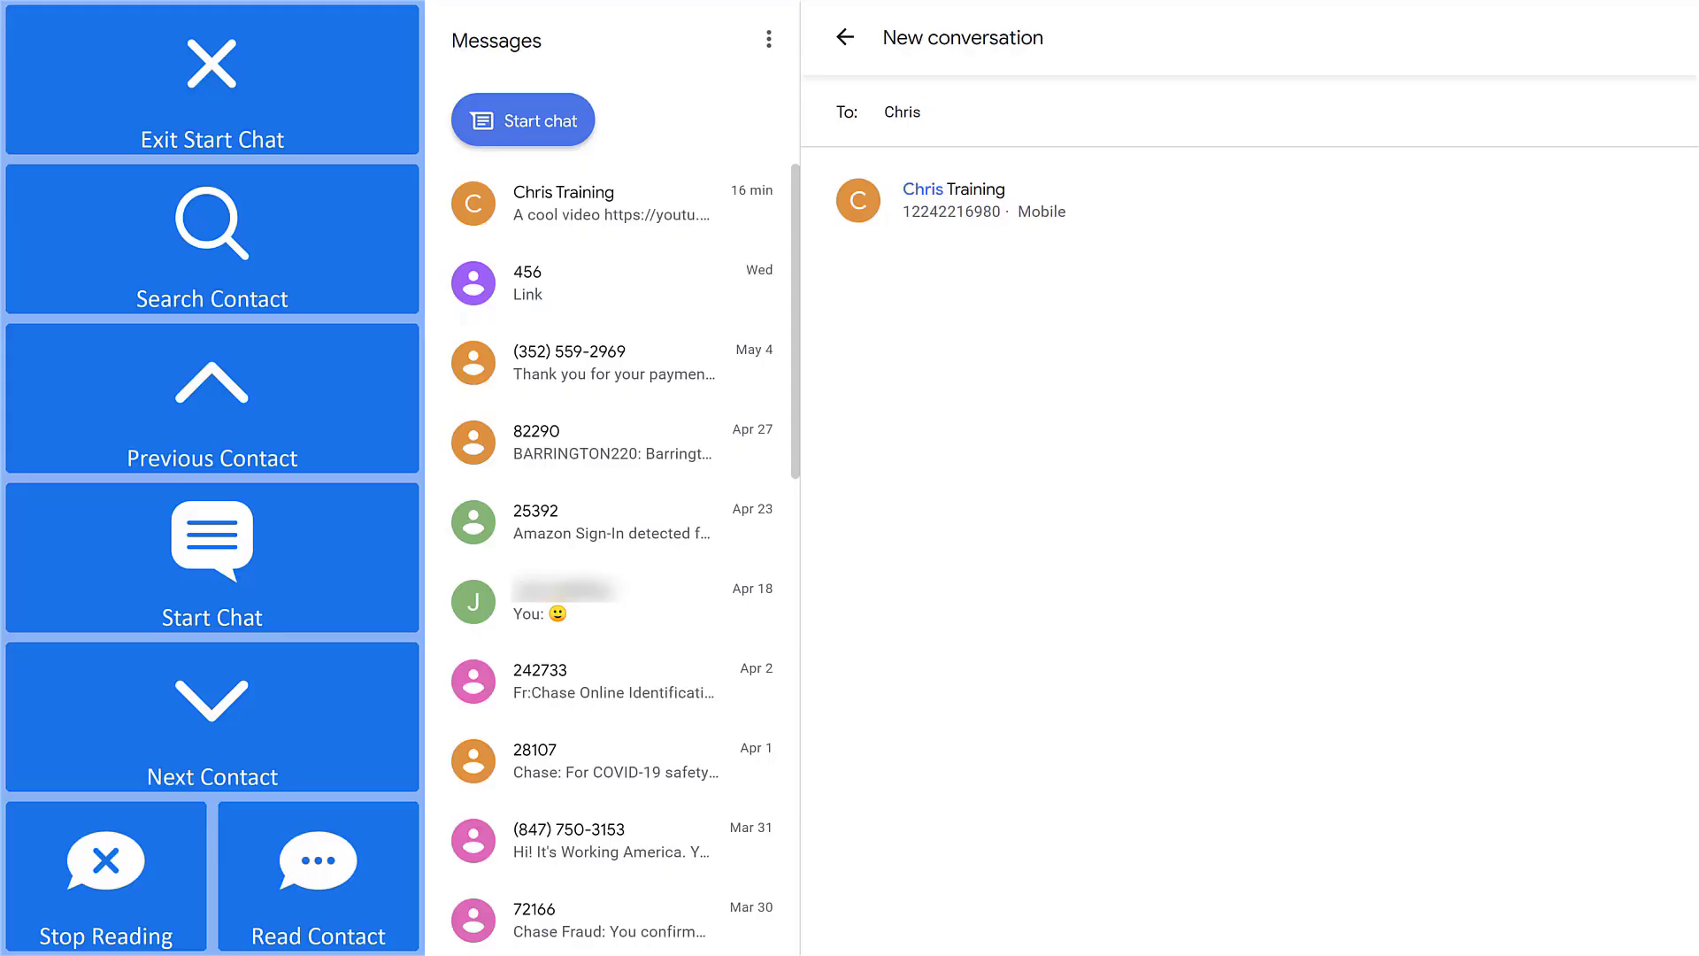
{"action": "left_click", "coordinate": [212, 703]}
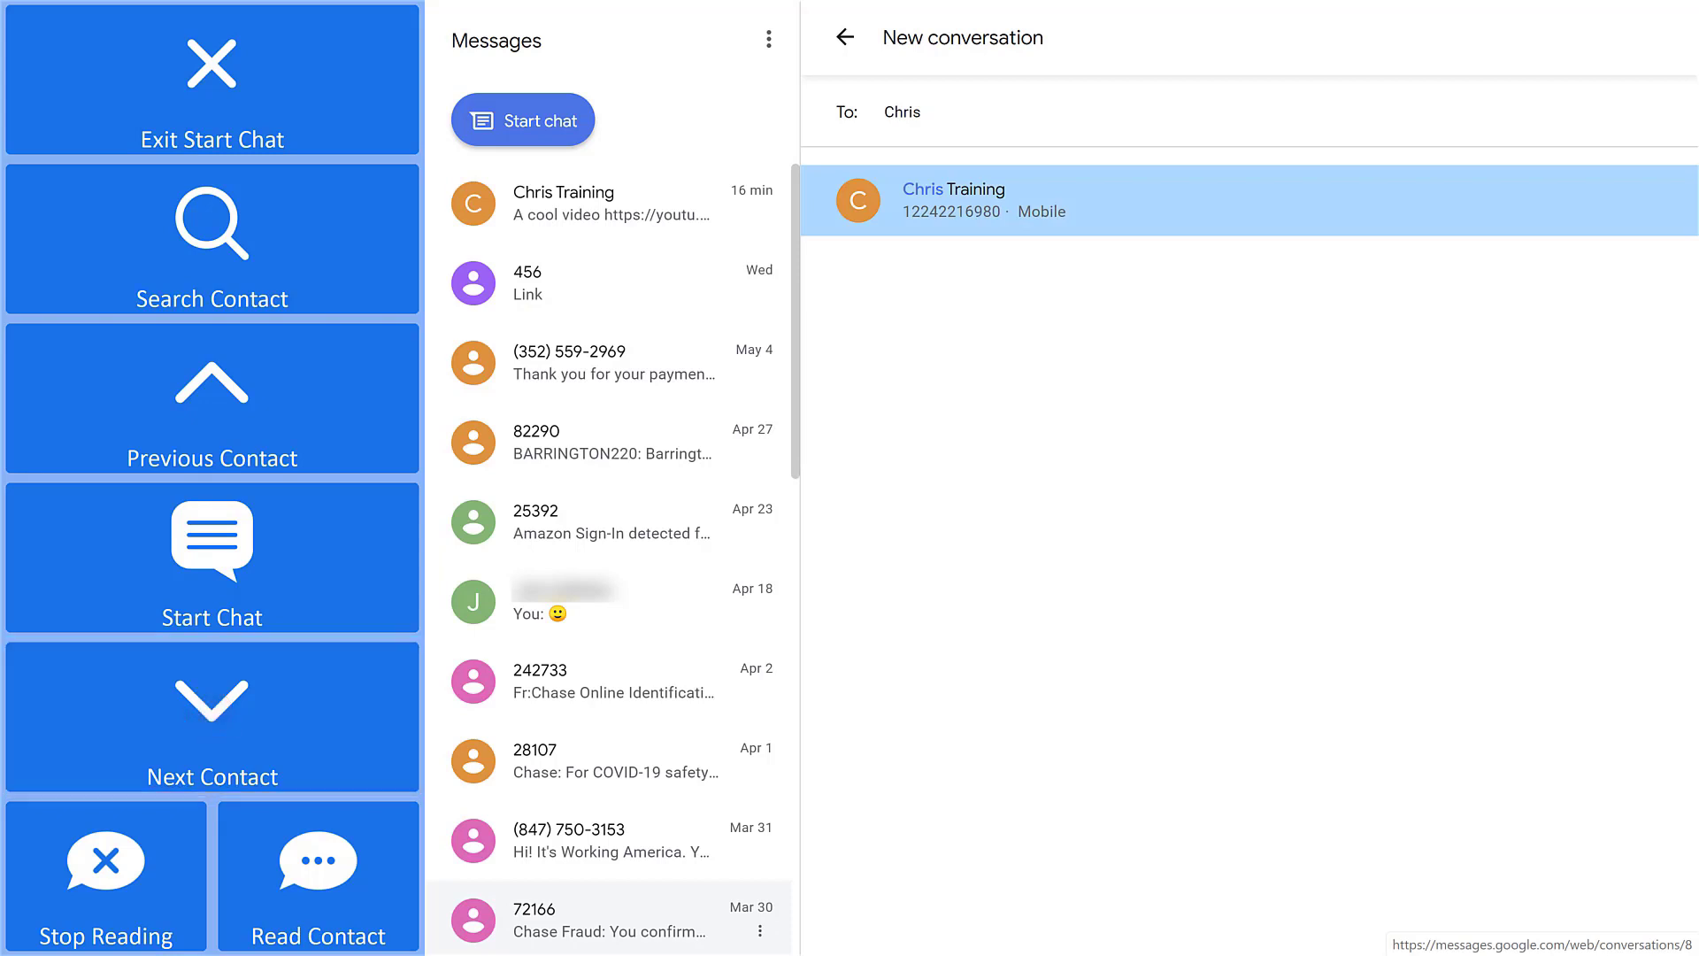
{"action": "left_click", "coordinate": [212, 557]}
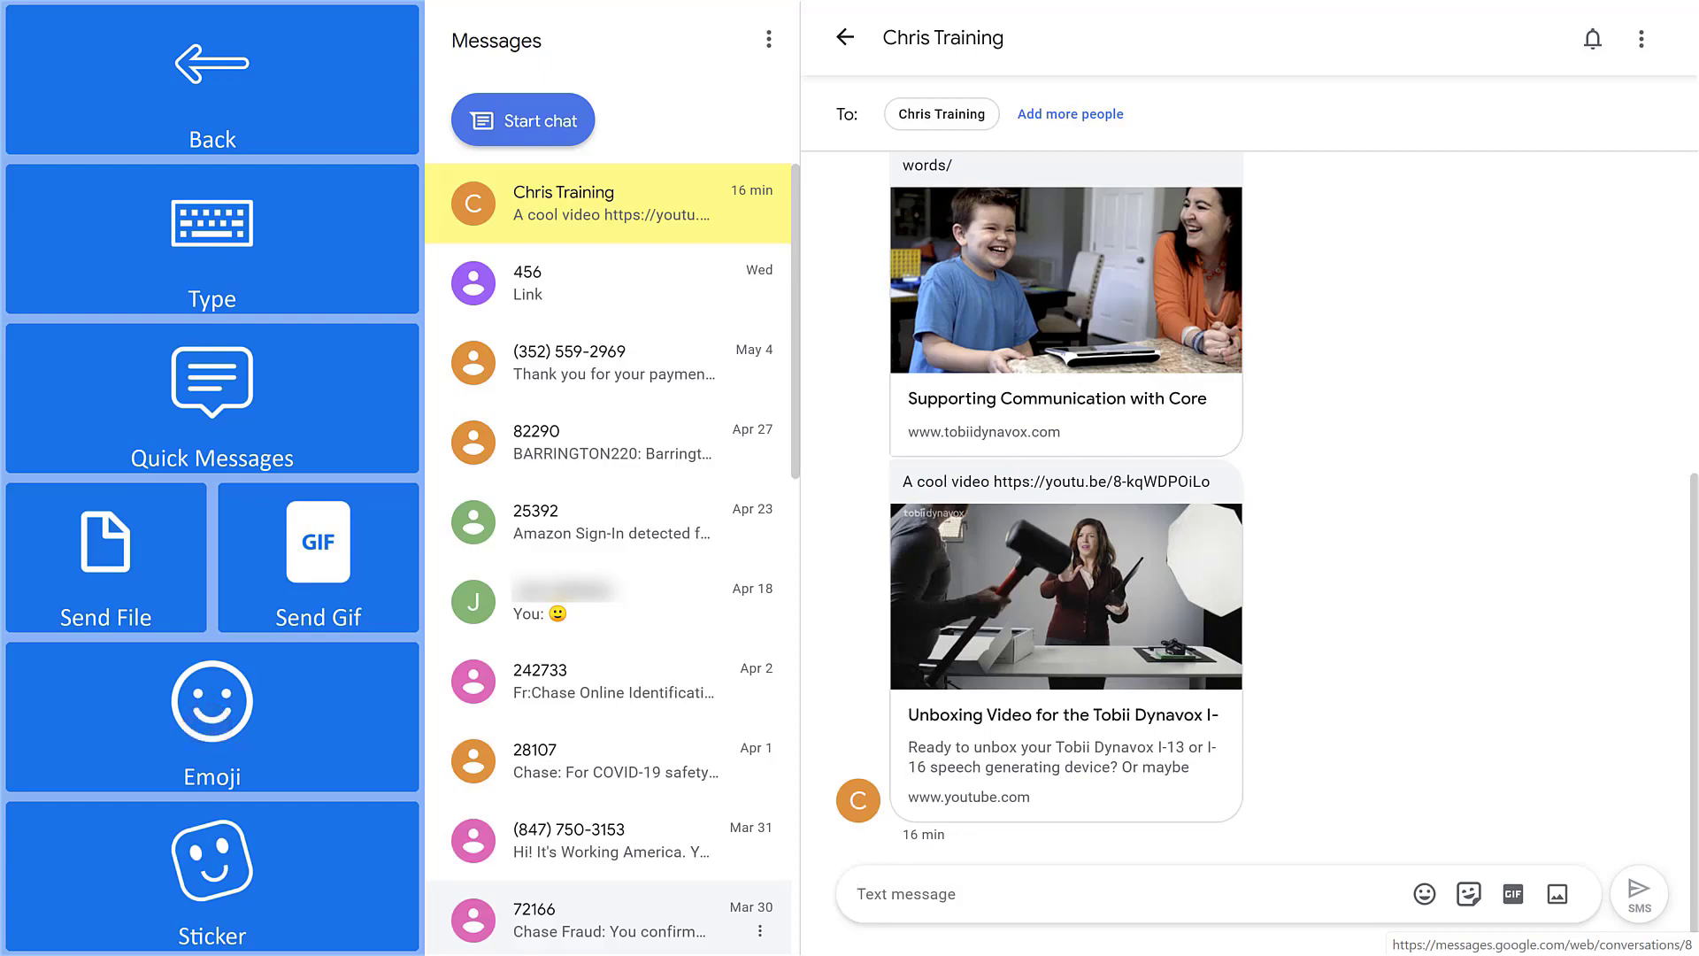
- Send a thumbs-up emoji to Chris Training, then go back to Send Message
{"action": "left_click", "coordinate": [212, 716]}
{"action": "left_click", "coordinate": [141, 255]}
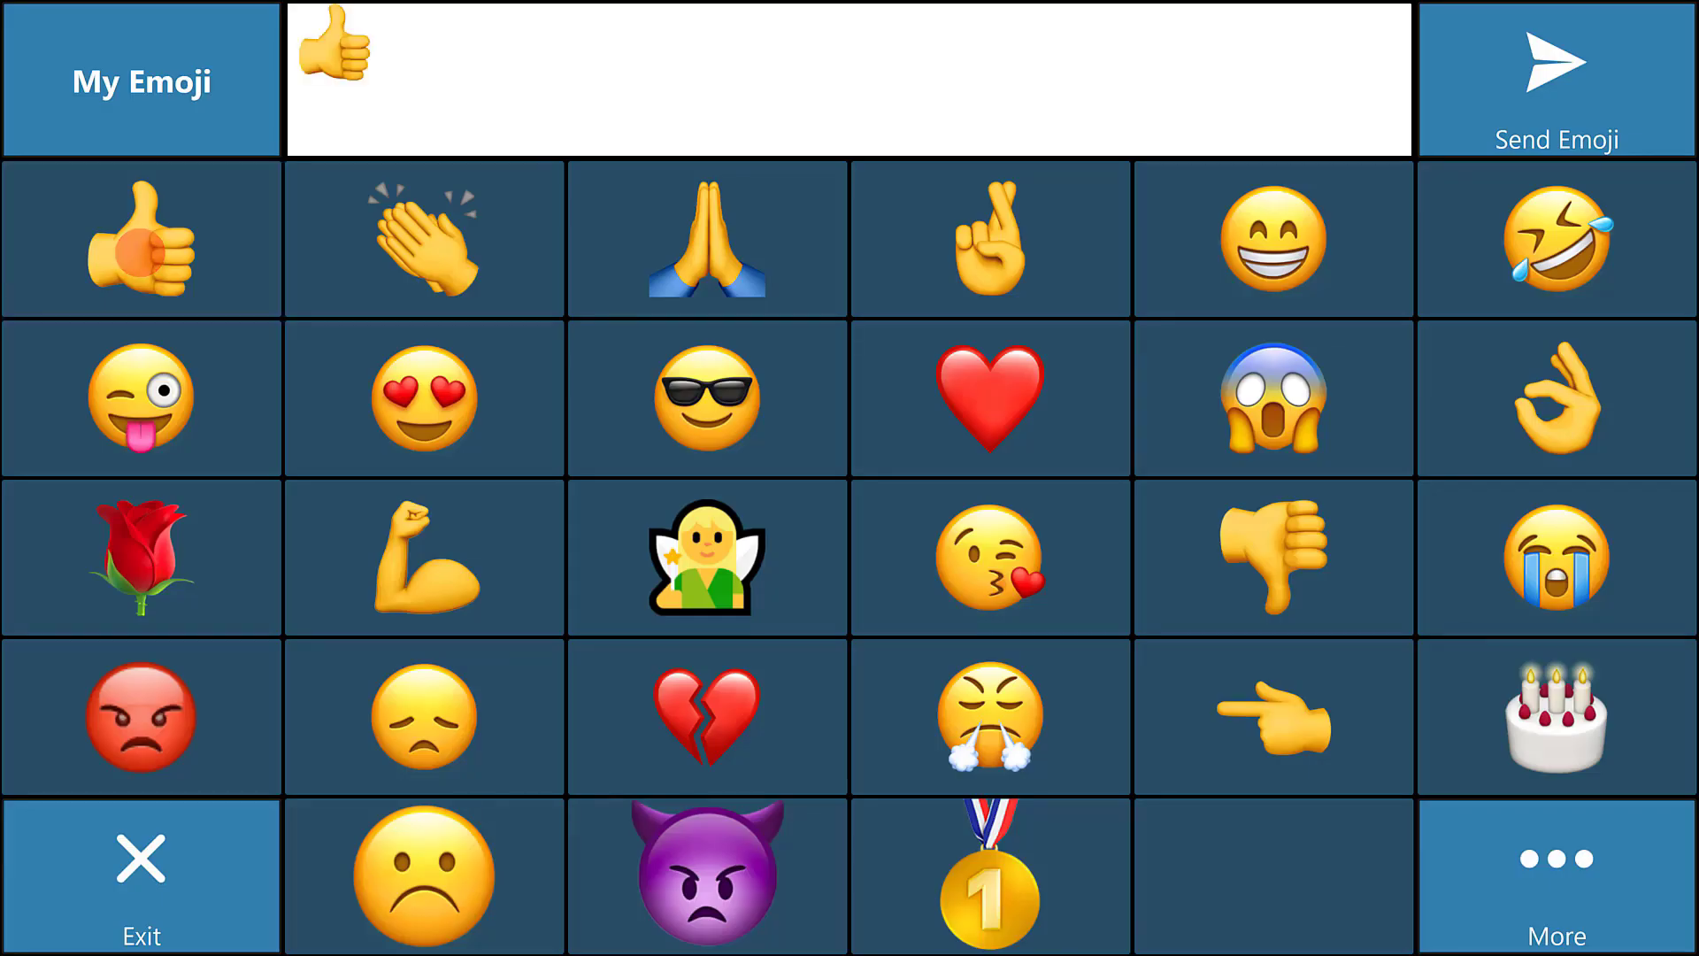
{"action": "left_click", "coordinate": [1558, 80]}
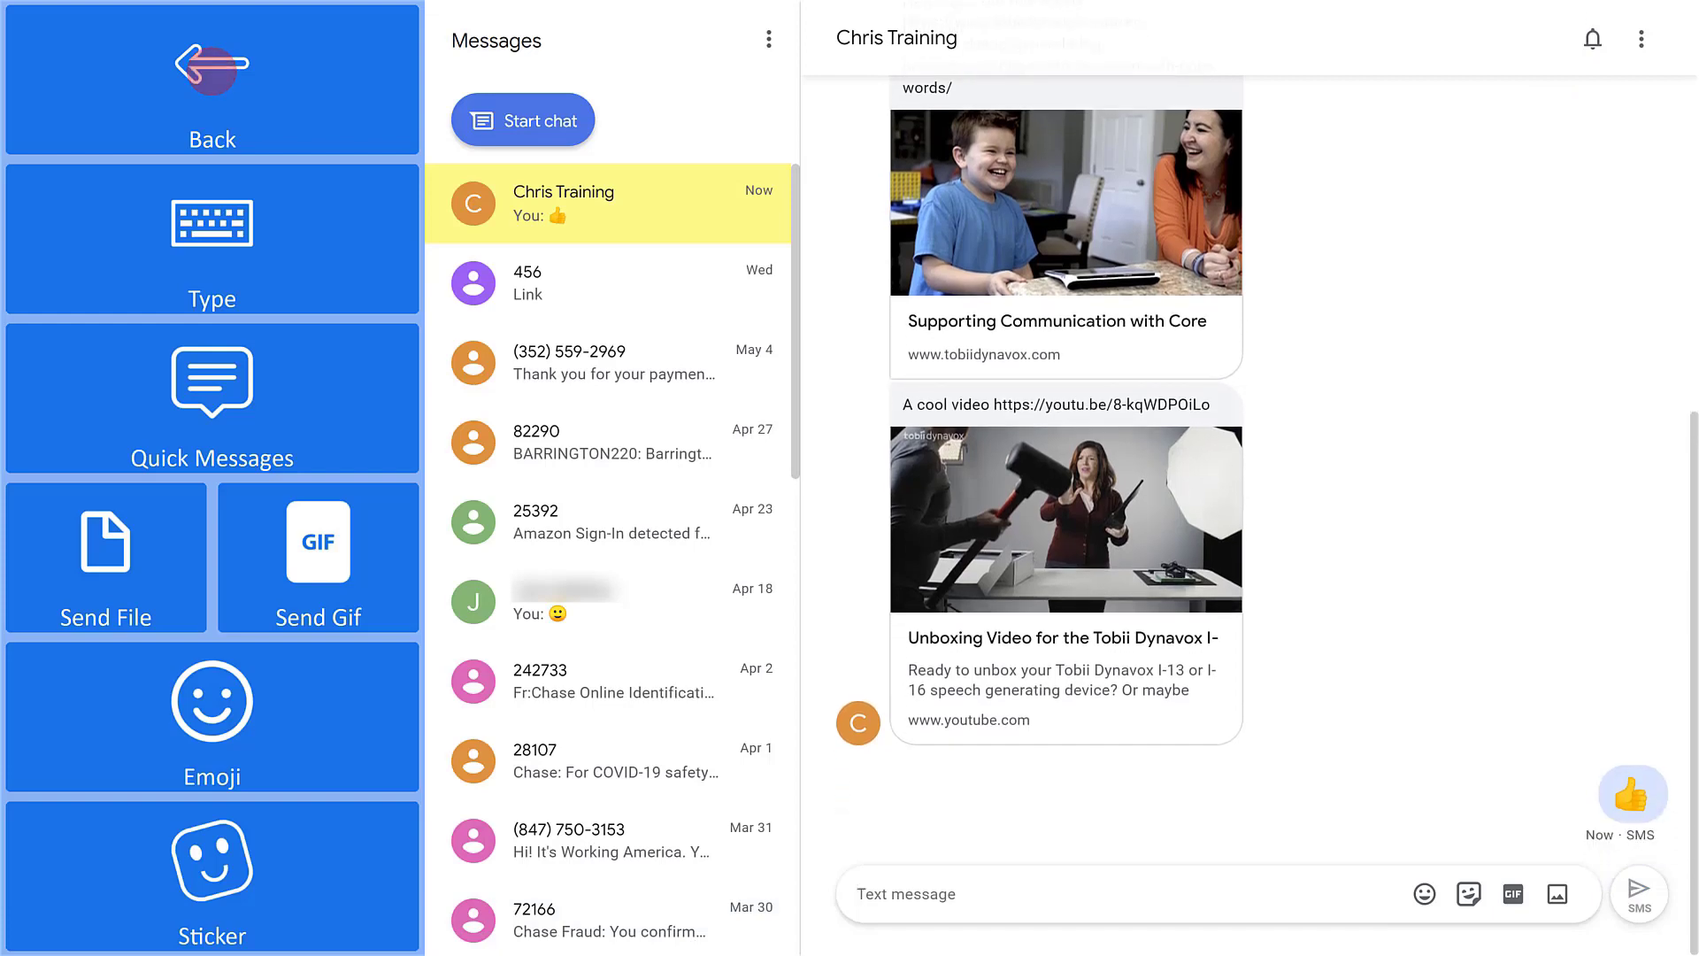
{"action": "left_click", "coordinate": [212, 66]}
{"action": "left_click", "coordinate": [318, 238]}
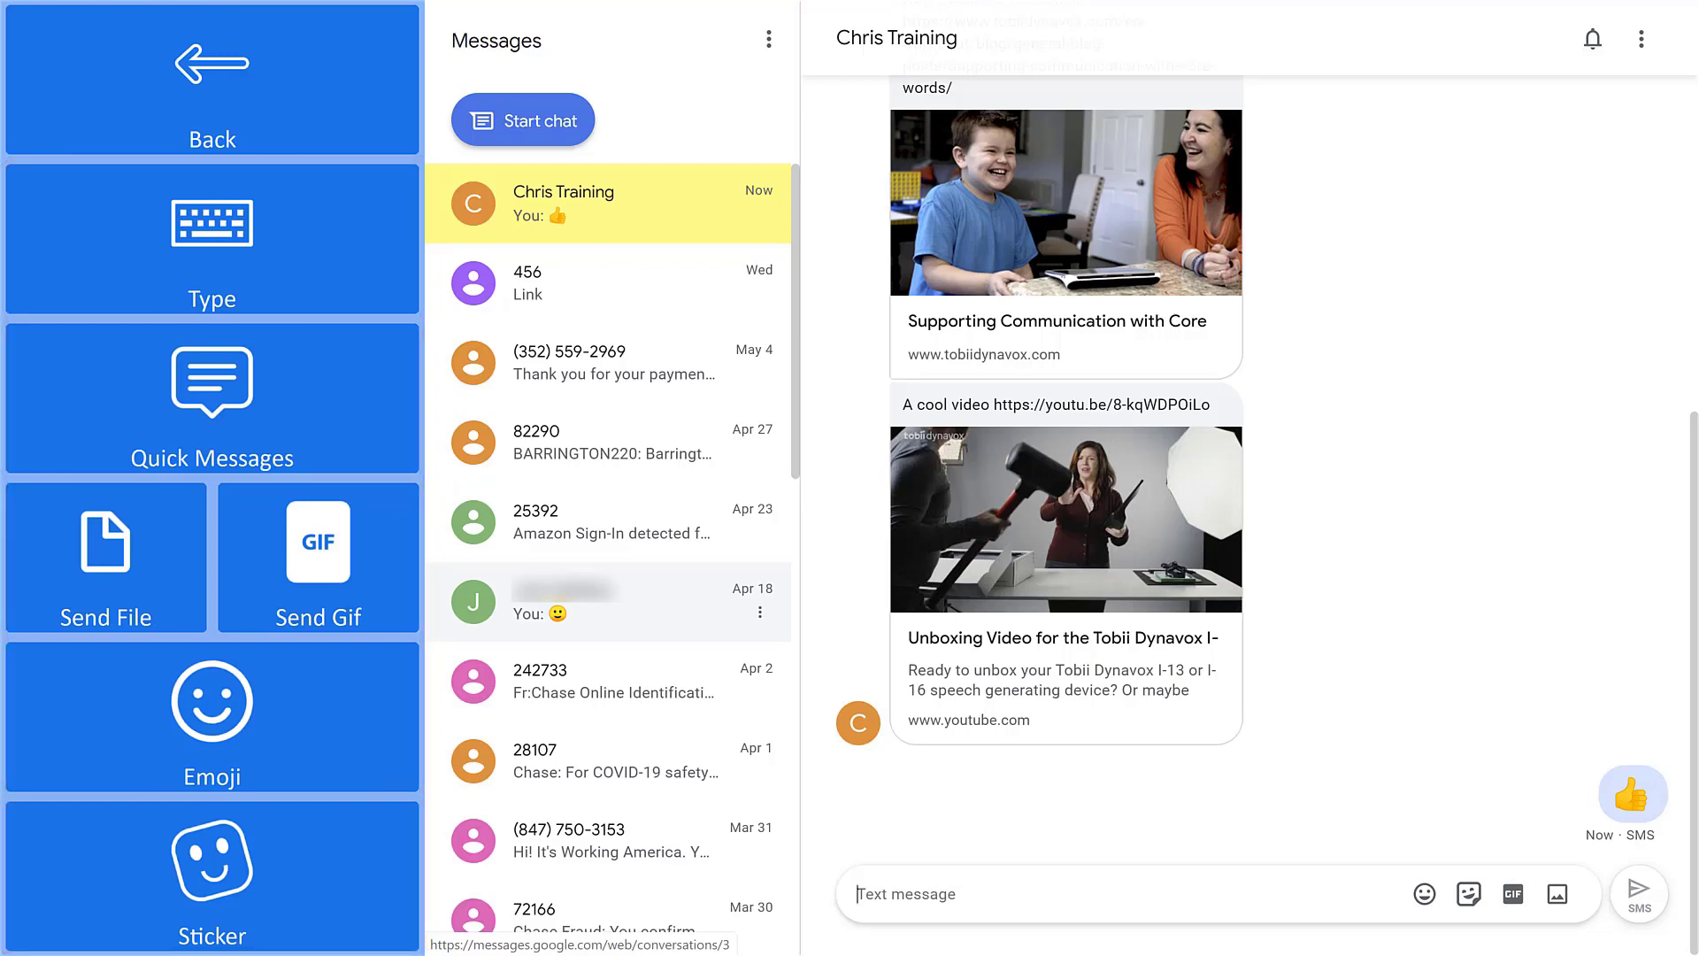
- Spell 'Thanks' on the on-screen keyboard, confirm it, and choose Yes, Send
{"action": "left_click", "coordinate": [213, 250]}
{"action": "type", "text": "Than"}
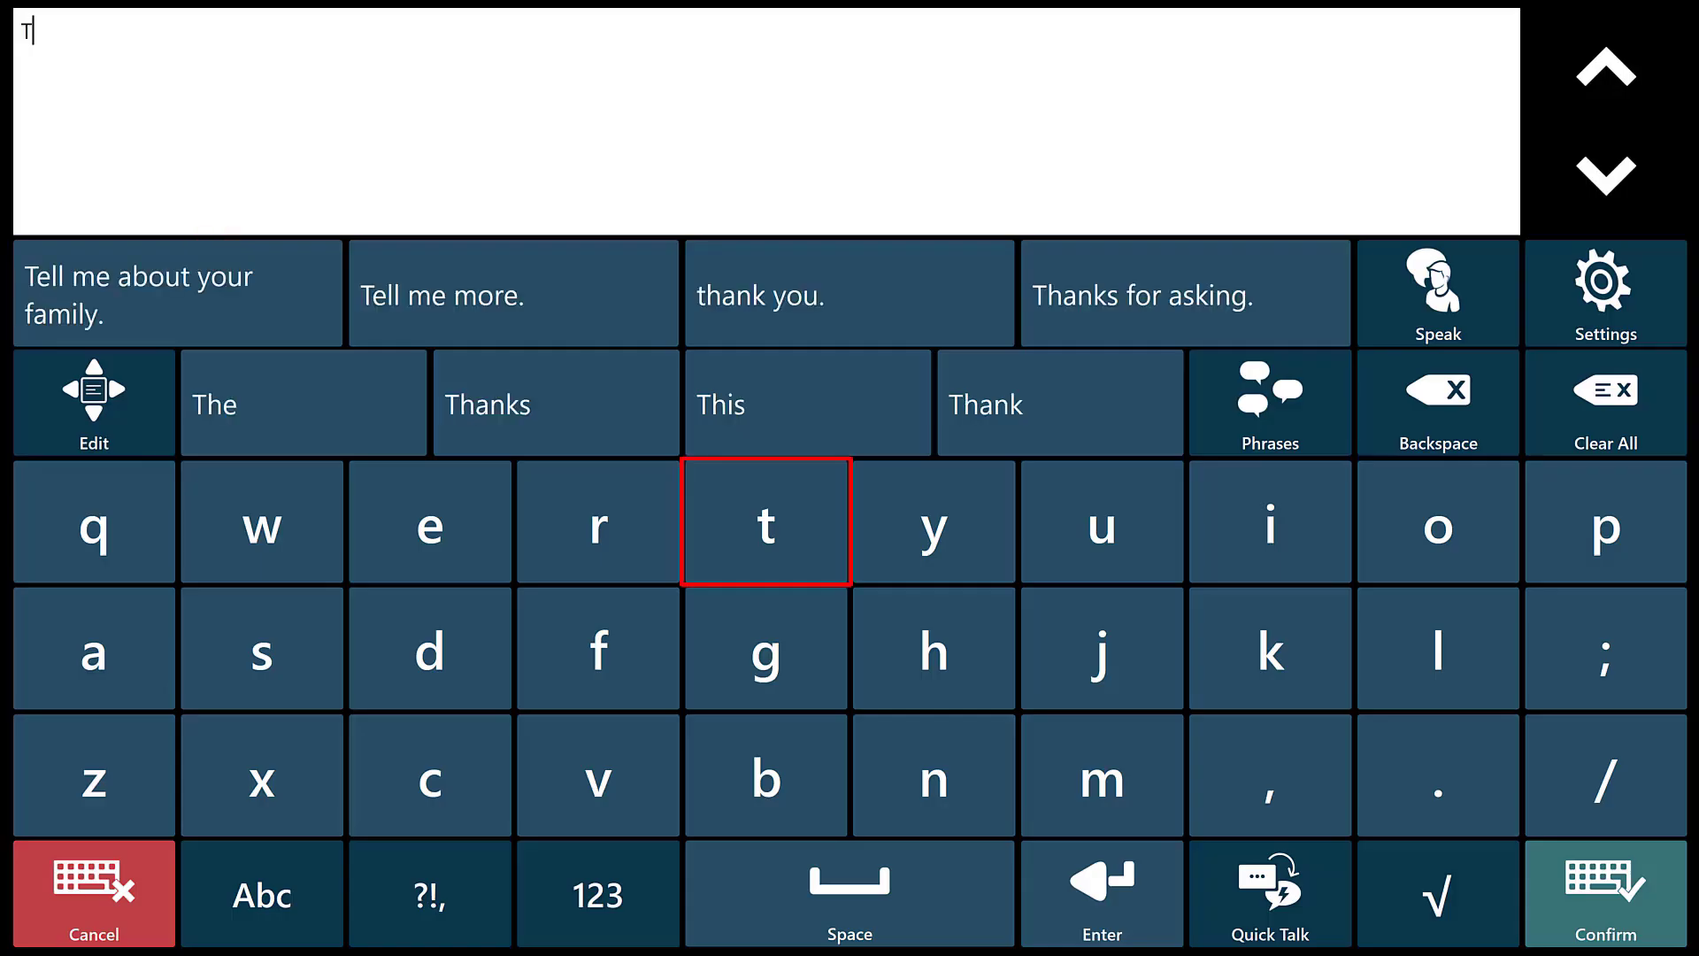
{"action": "left_click", "coordinate": [1270, 650]}
{"action": "left_click", "coordinate": [262, 651]}
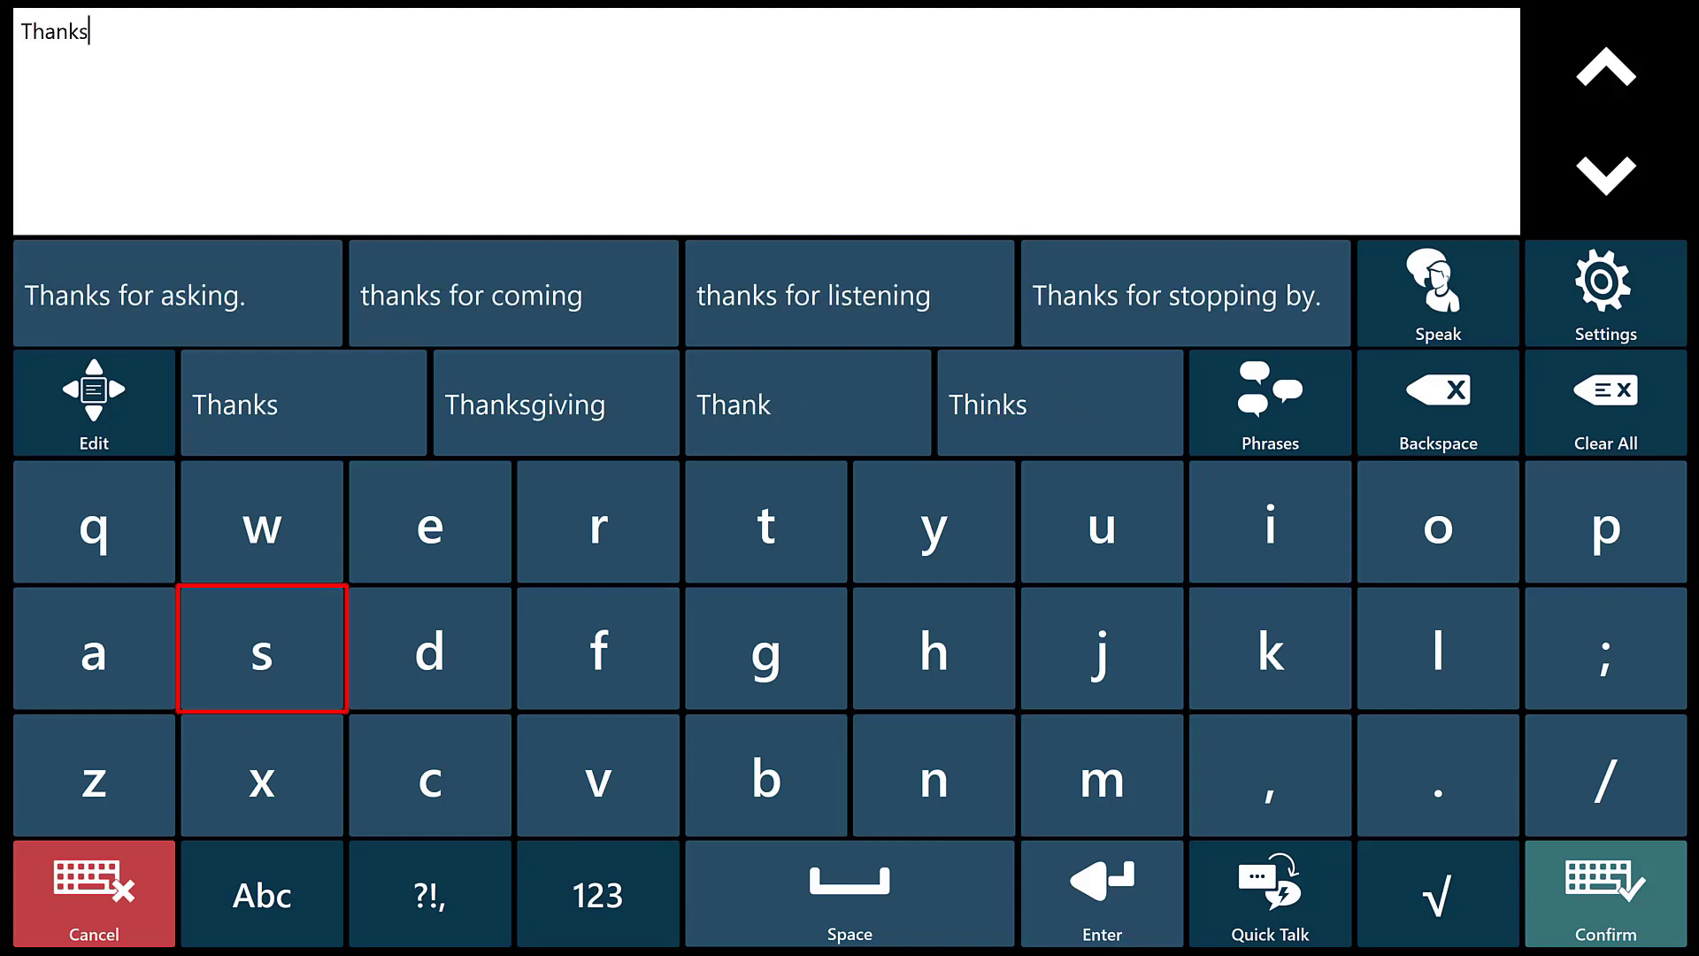
{"action": "left_click", "coordinate": [1606, 894]}
{"action": "left_click", "coordinate": [493, 772]}
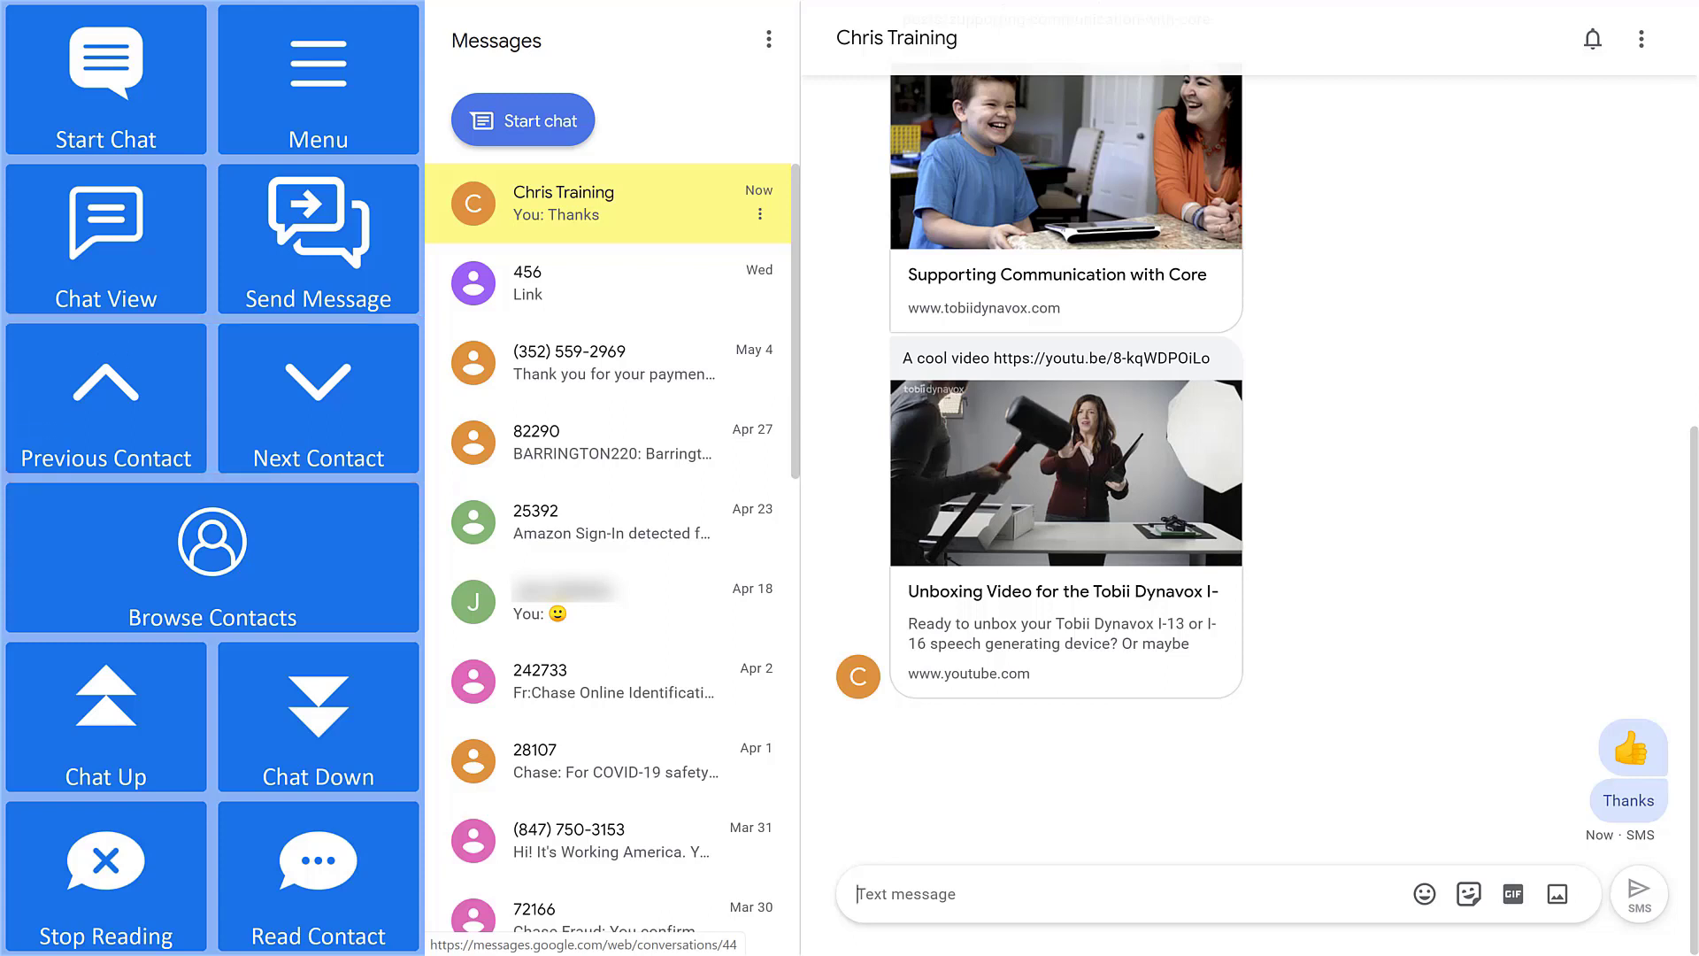
{"action": "left_click", "coordinate": [319, 398]}
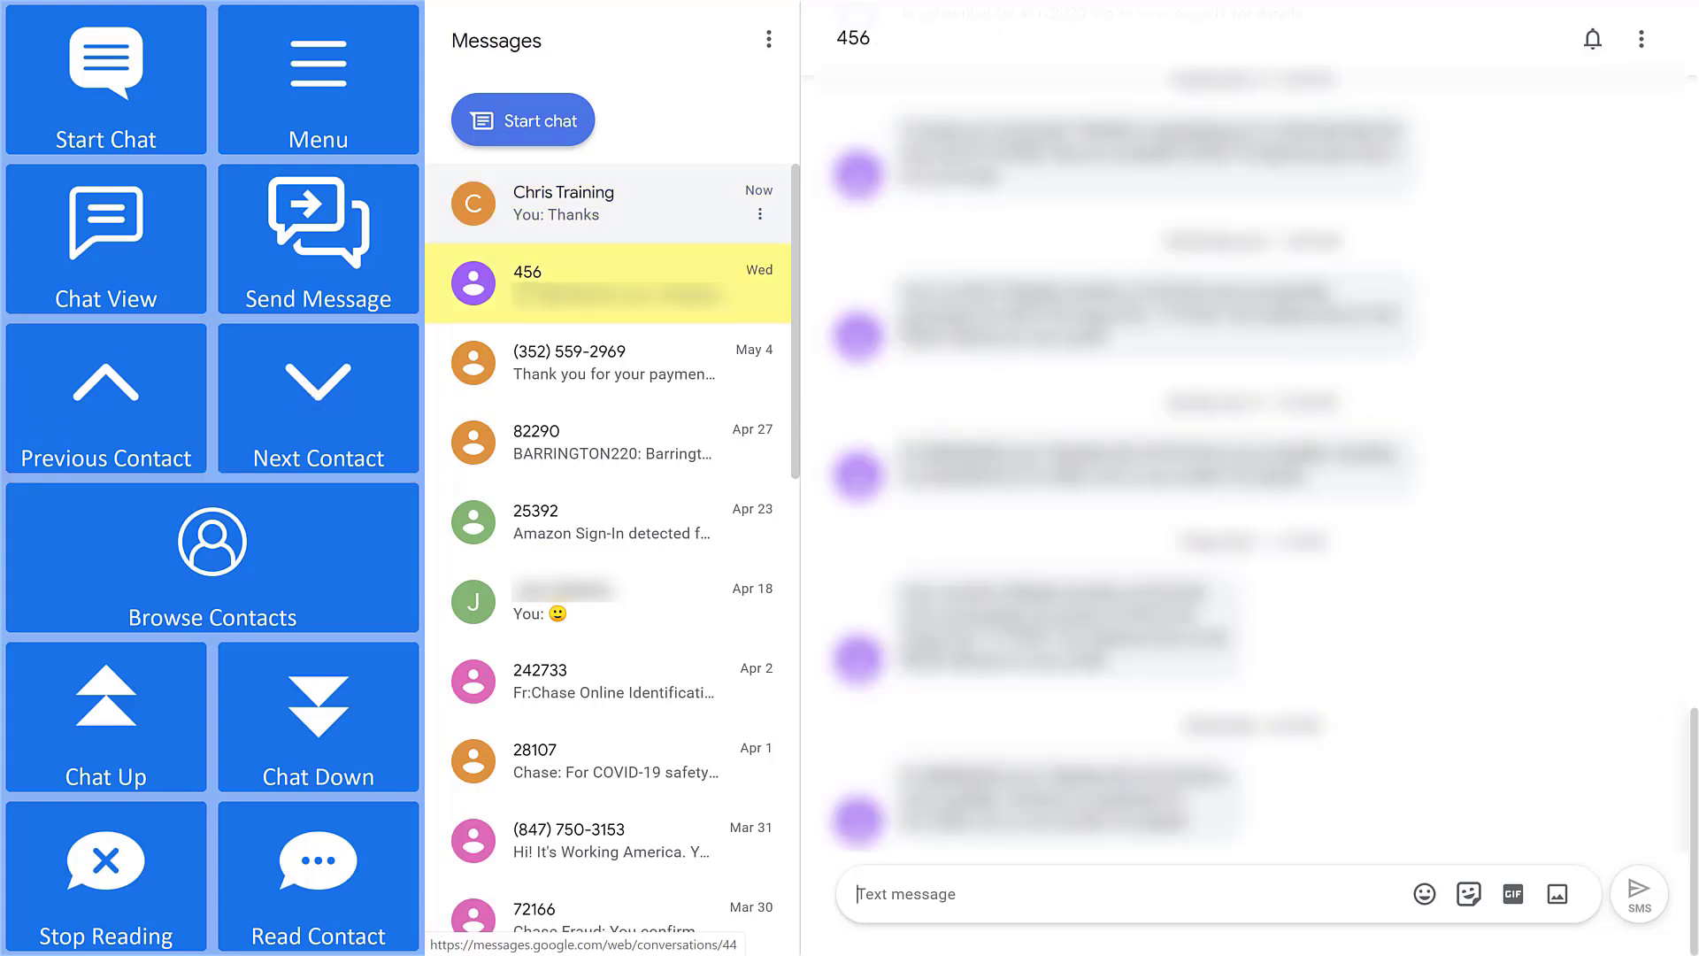
{"action": "left_click", "coordinate": [318, 390]}
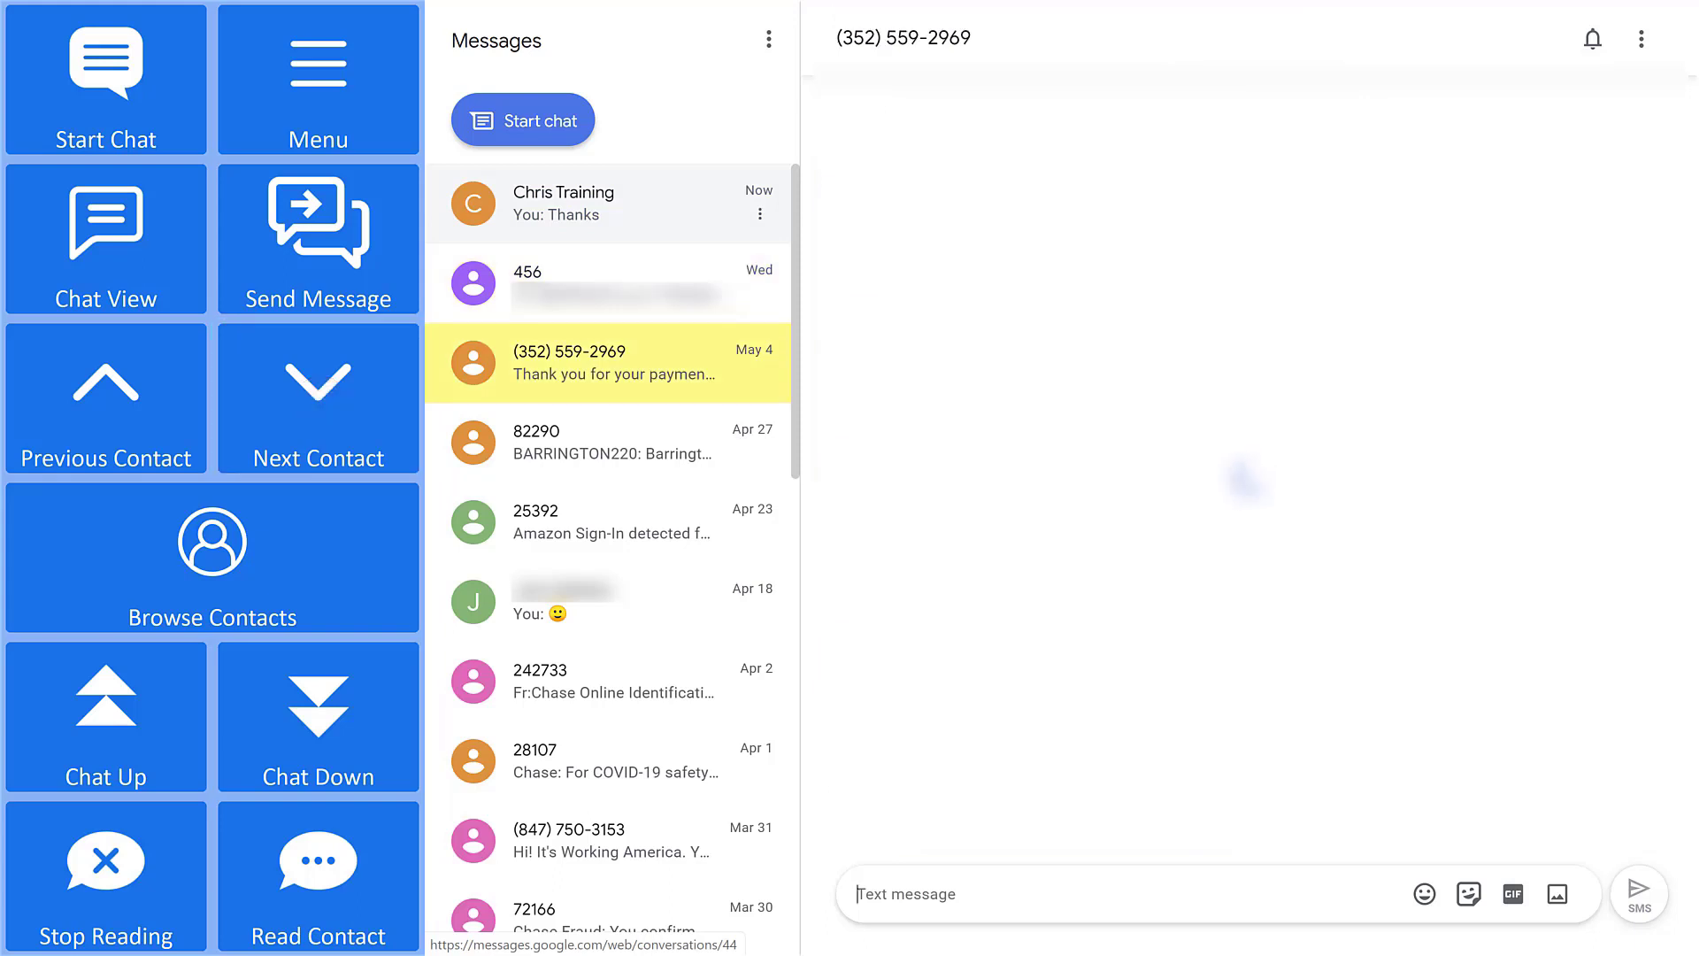
{"action": "left_click", "coordinate": [106, 389]}
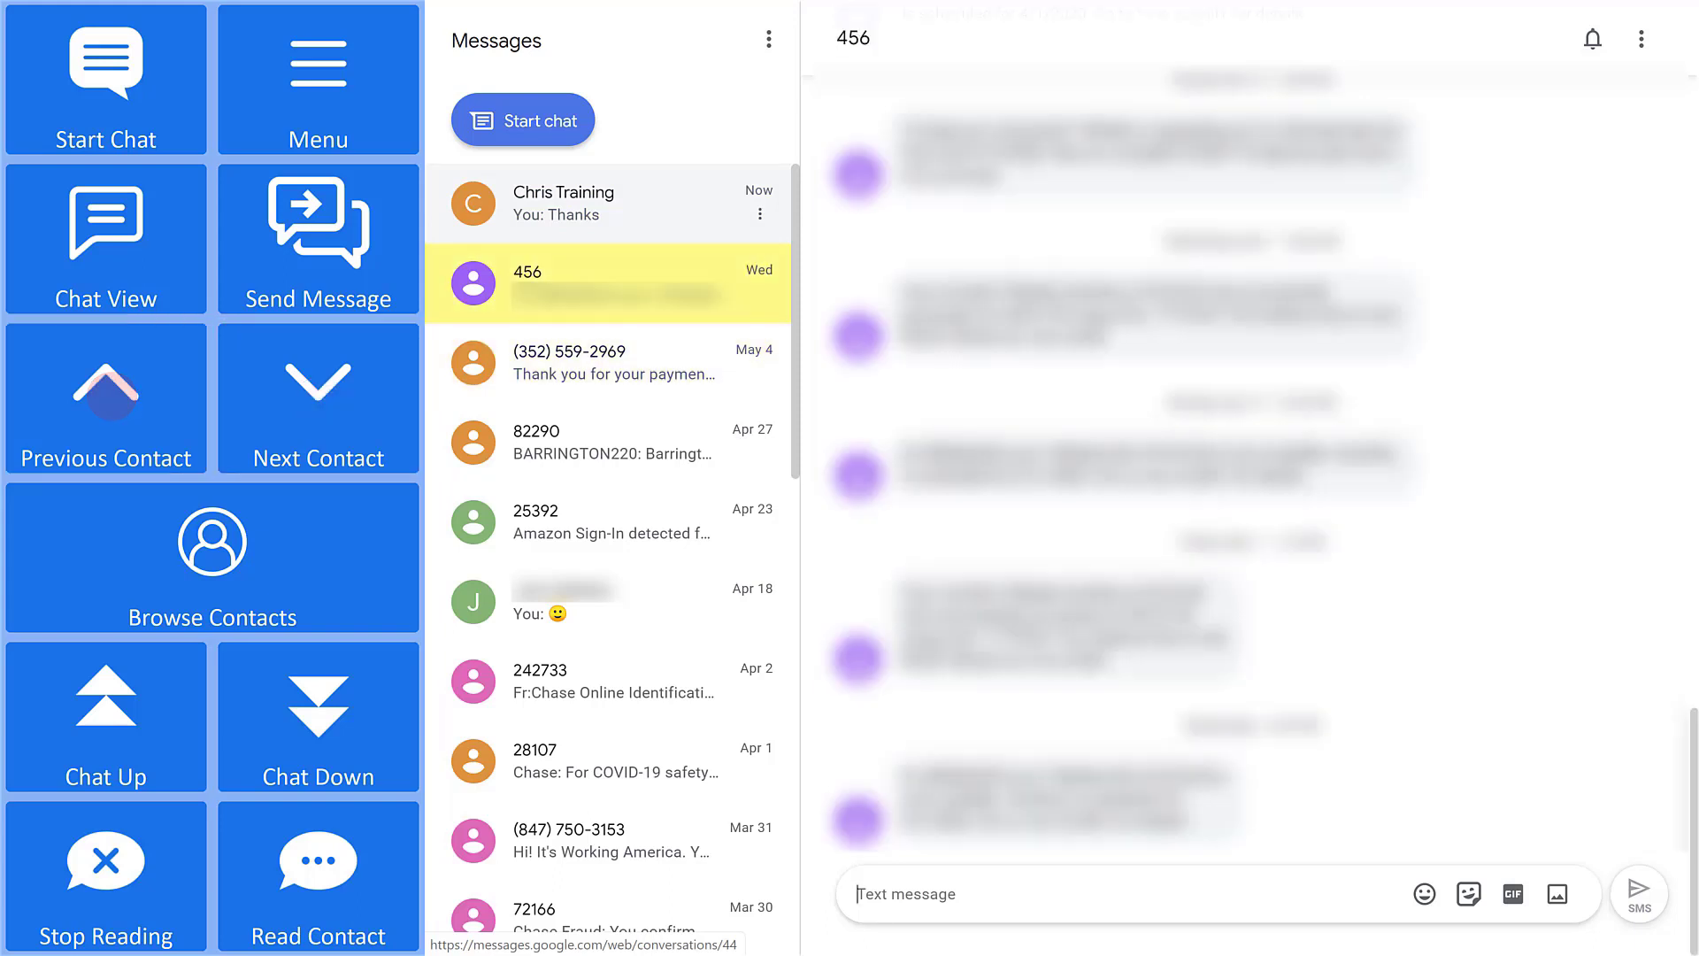
{"action": "left_click", "coordinate": [110, 393]}
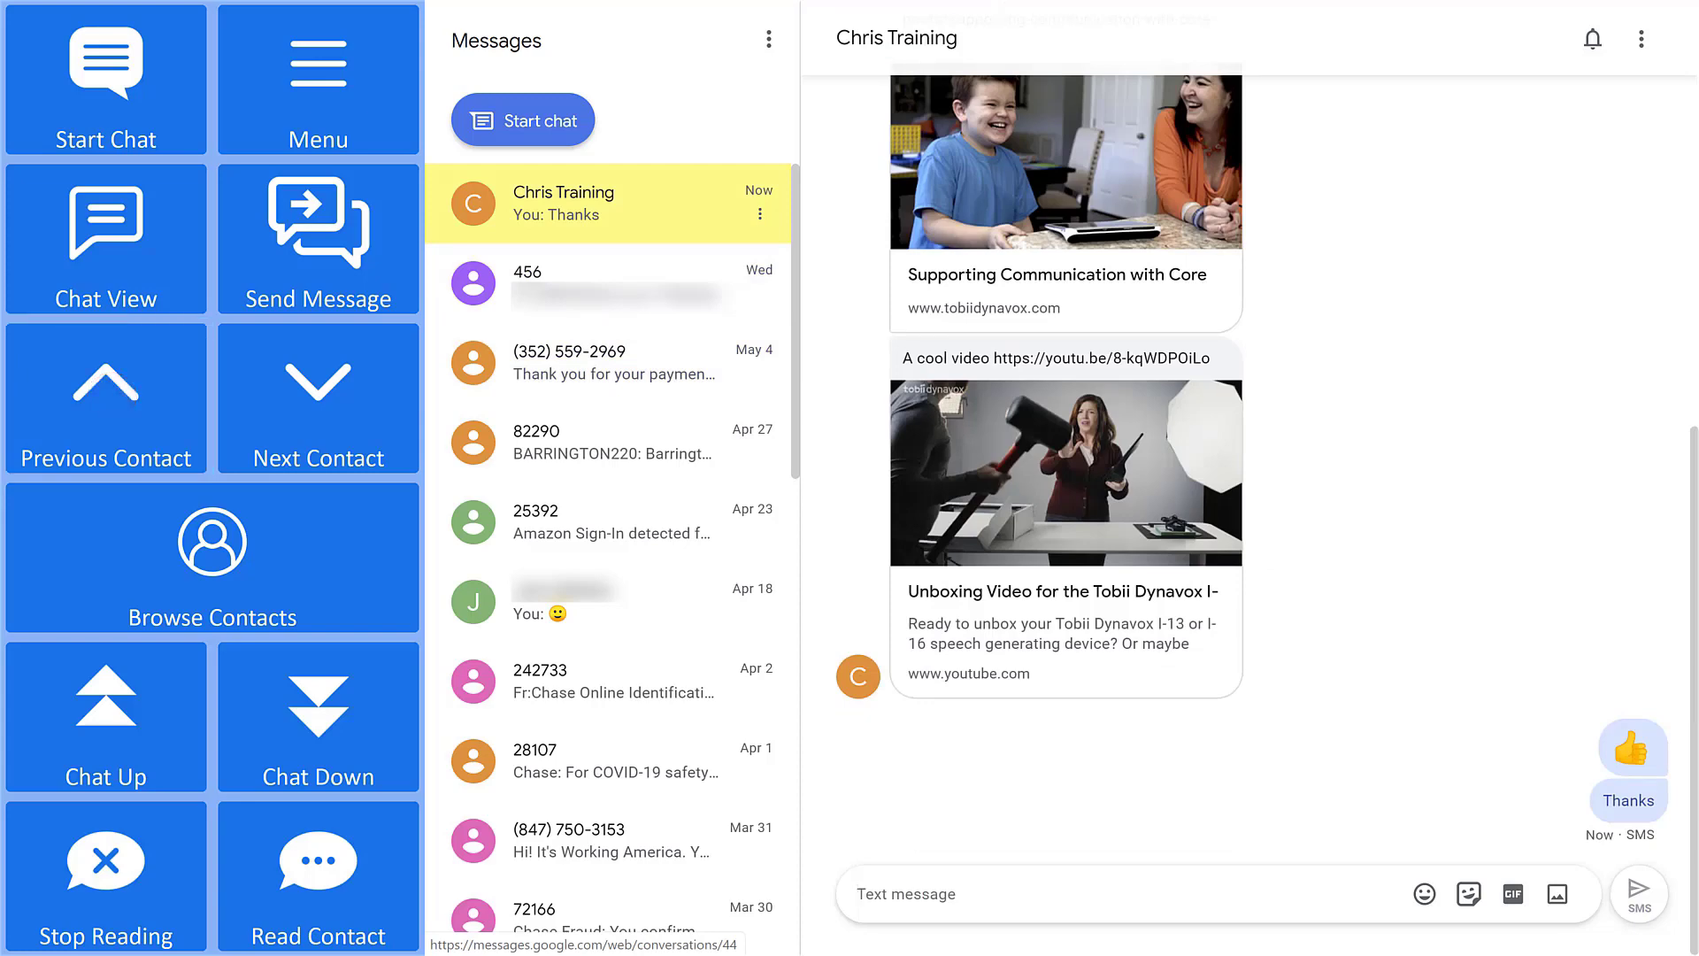
{"action": "left_click", "coordinate": [213, 558]}
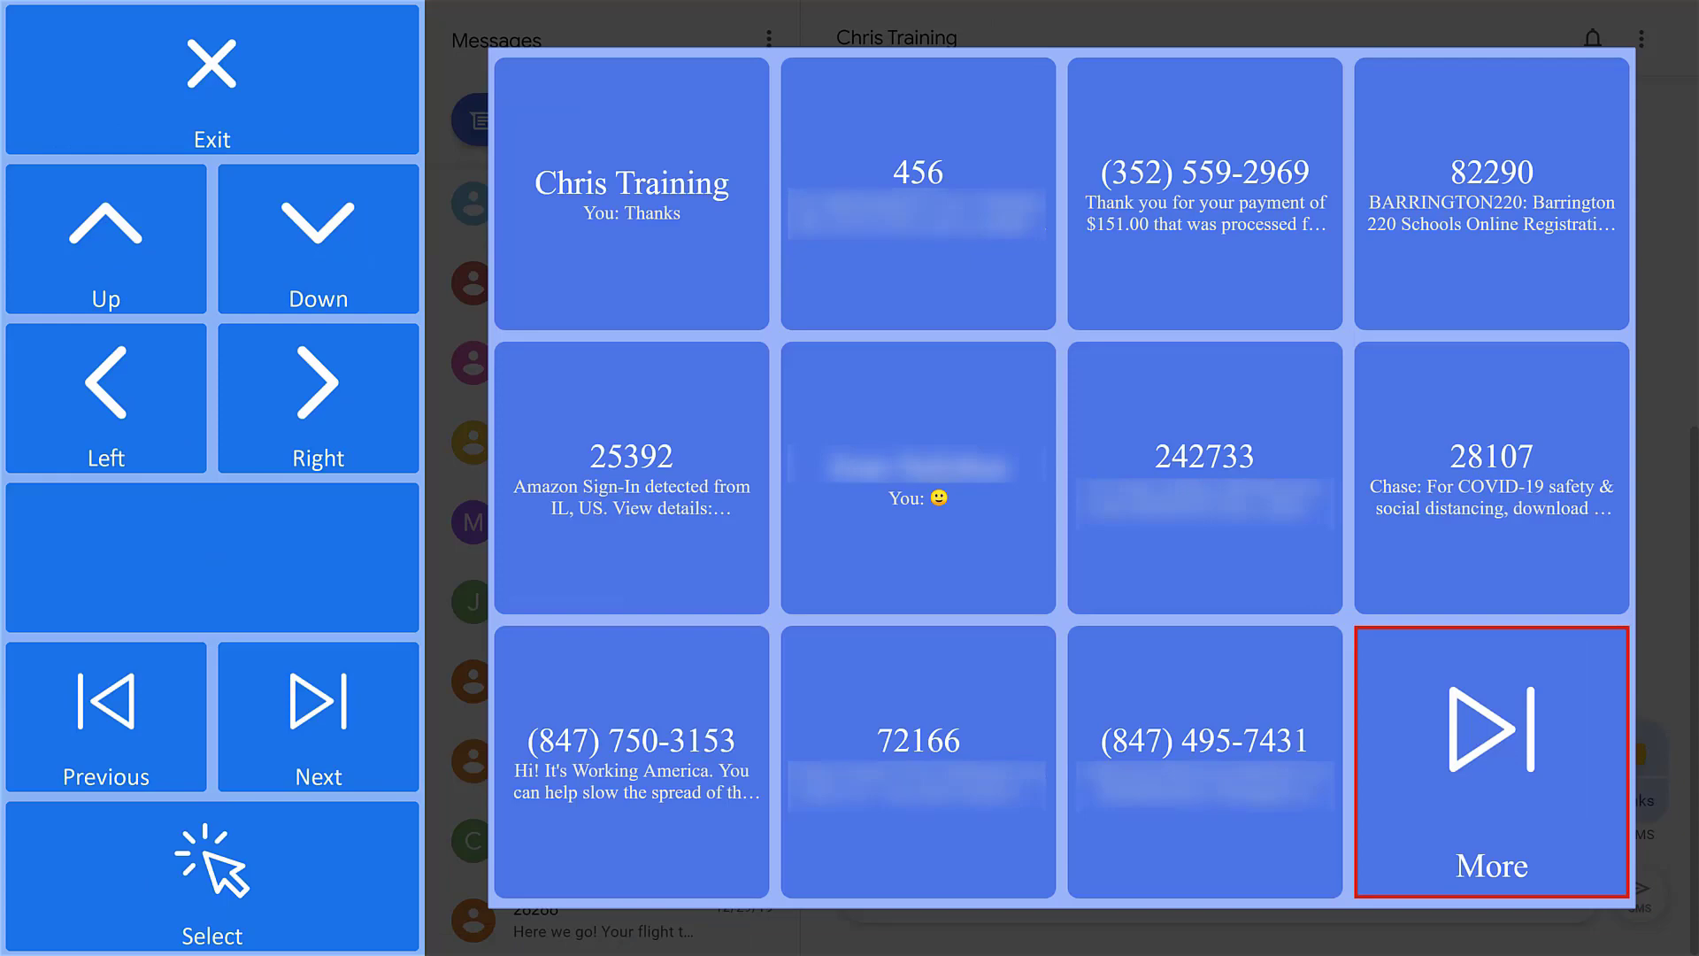
{"action": "left_click", "coordinate": [314, 383]}
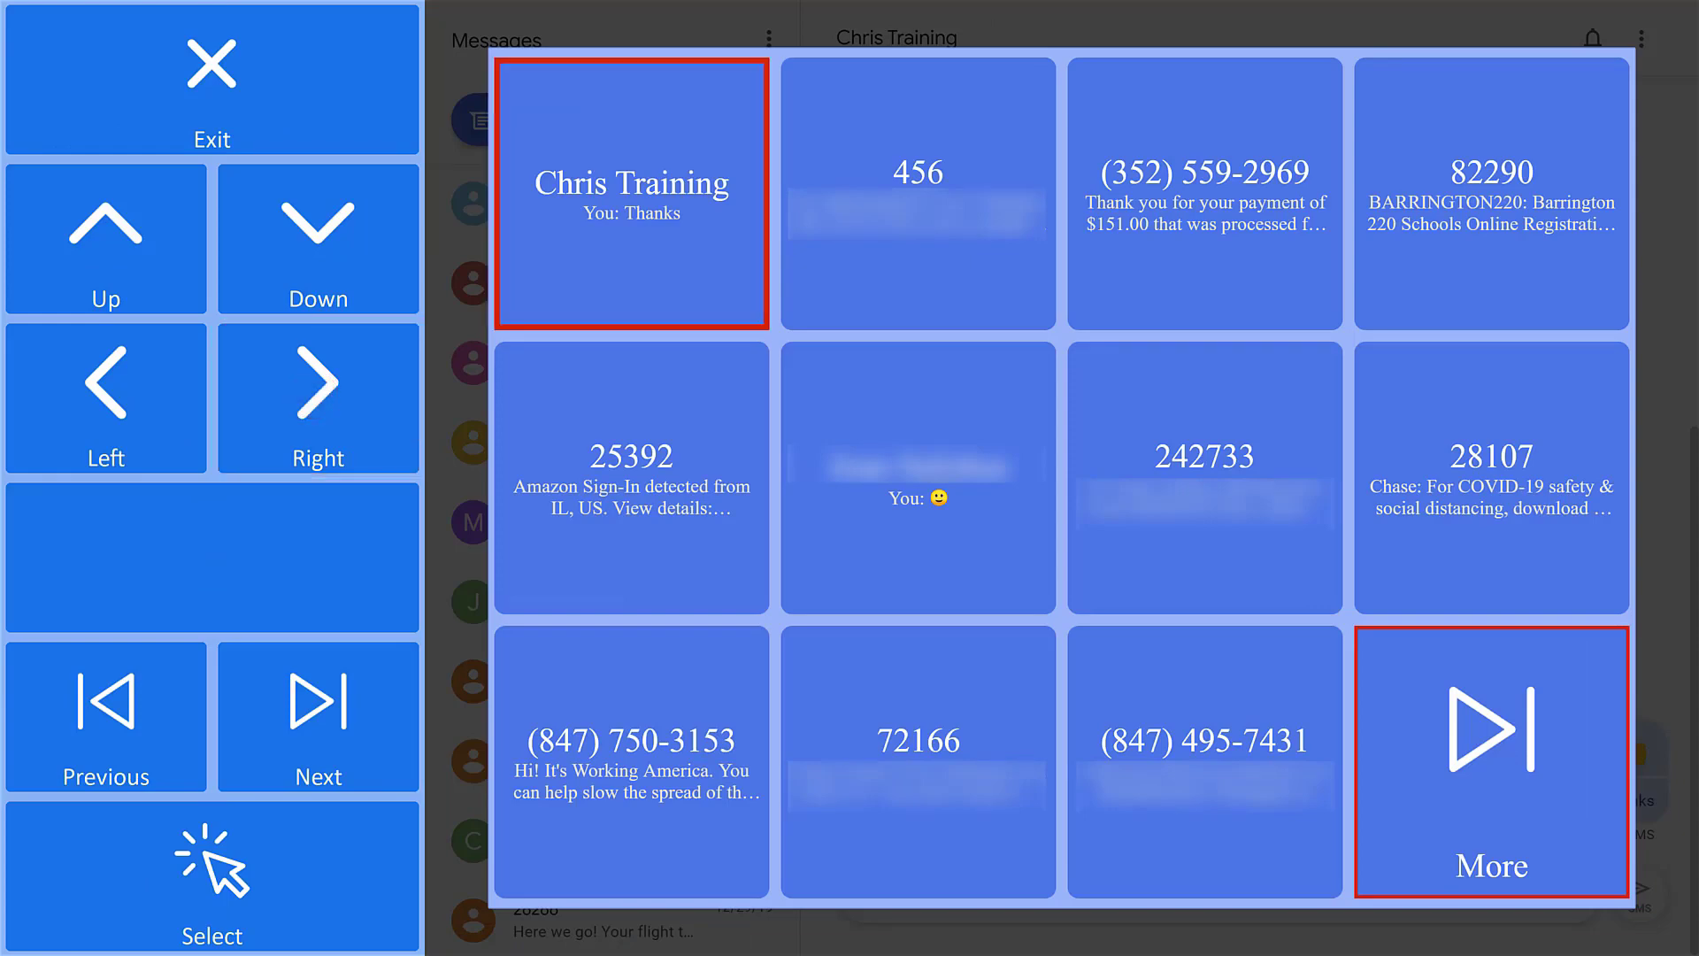
{"action": "left_click", "coordinate": [212, 879]}
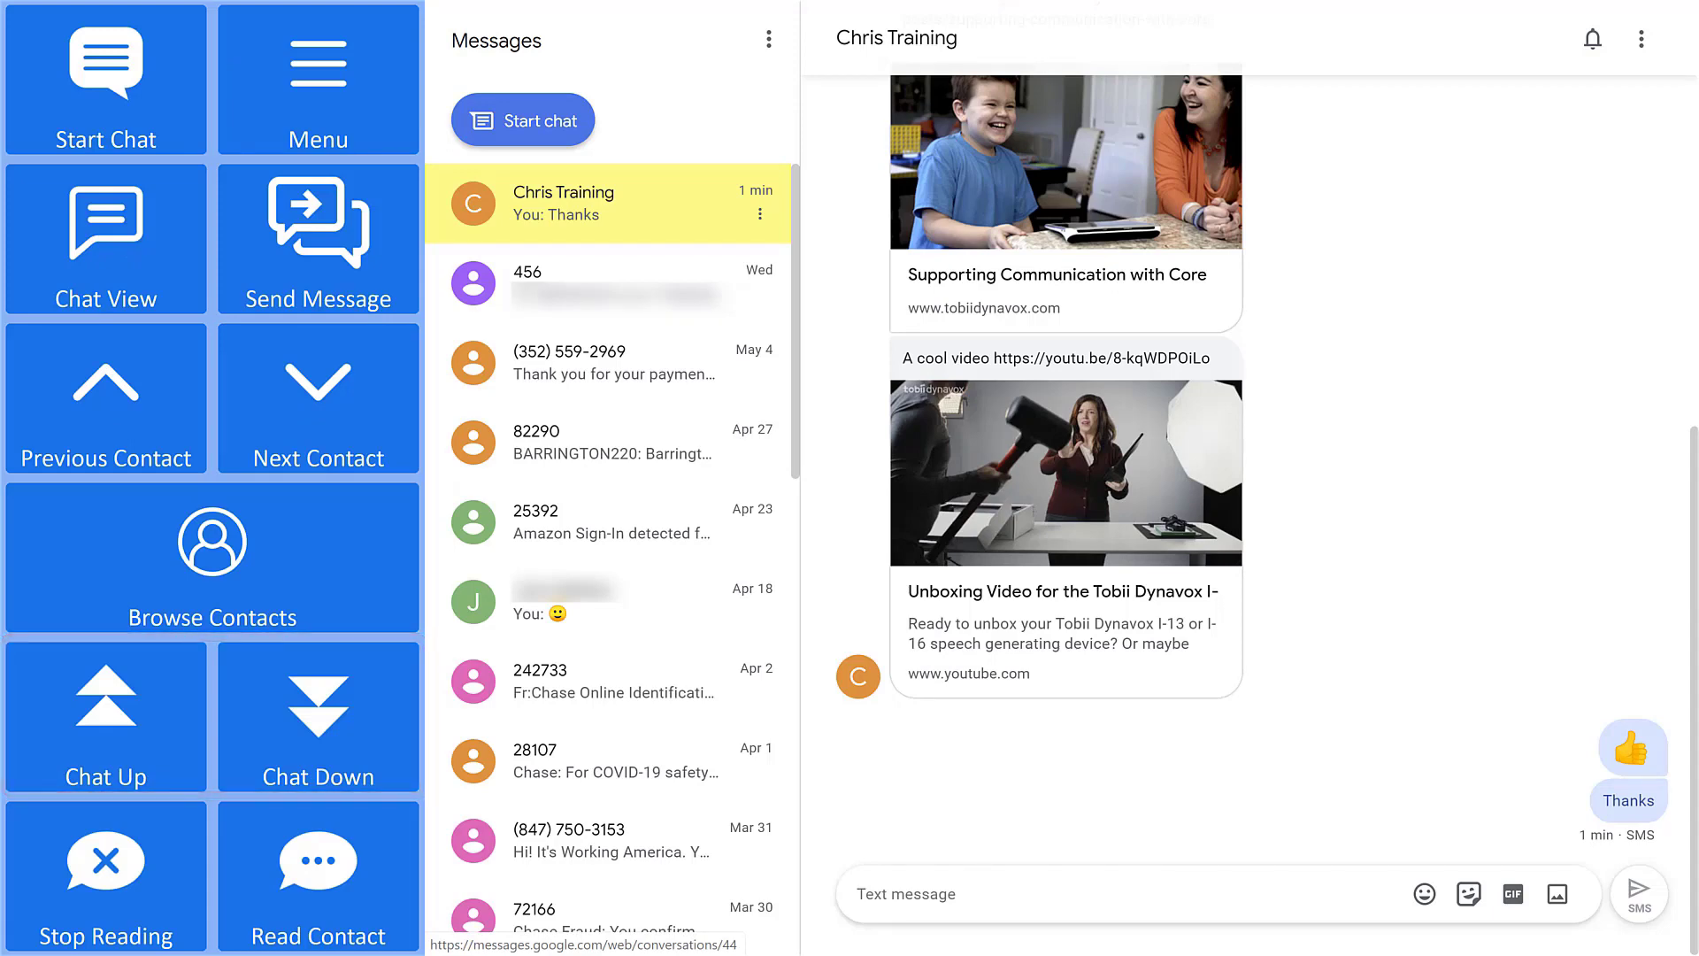
{"action": "left_click", "coordinate": [106, 717]}
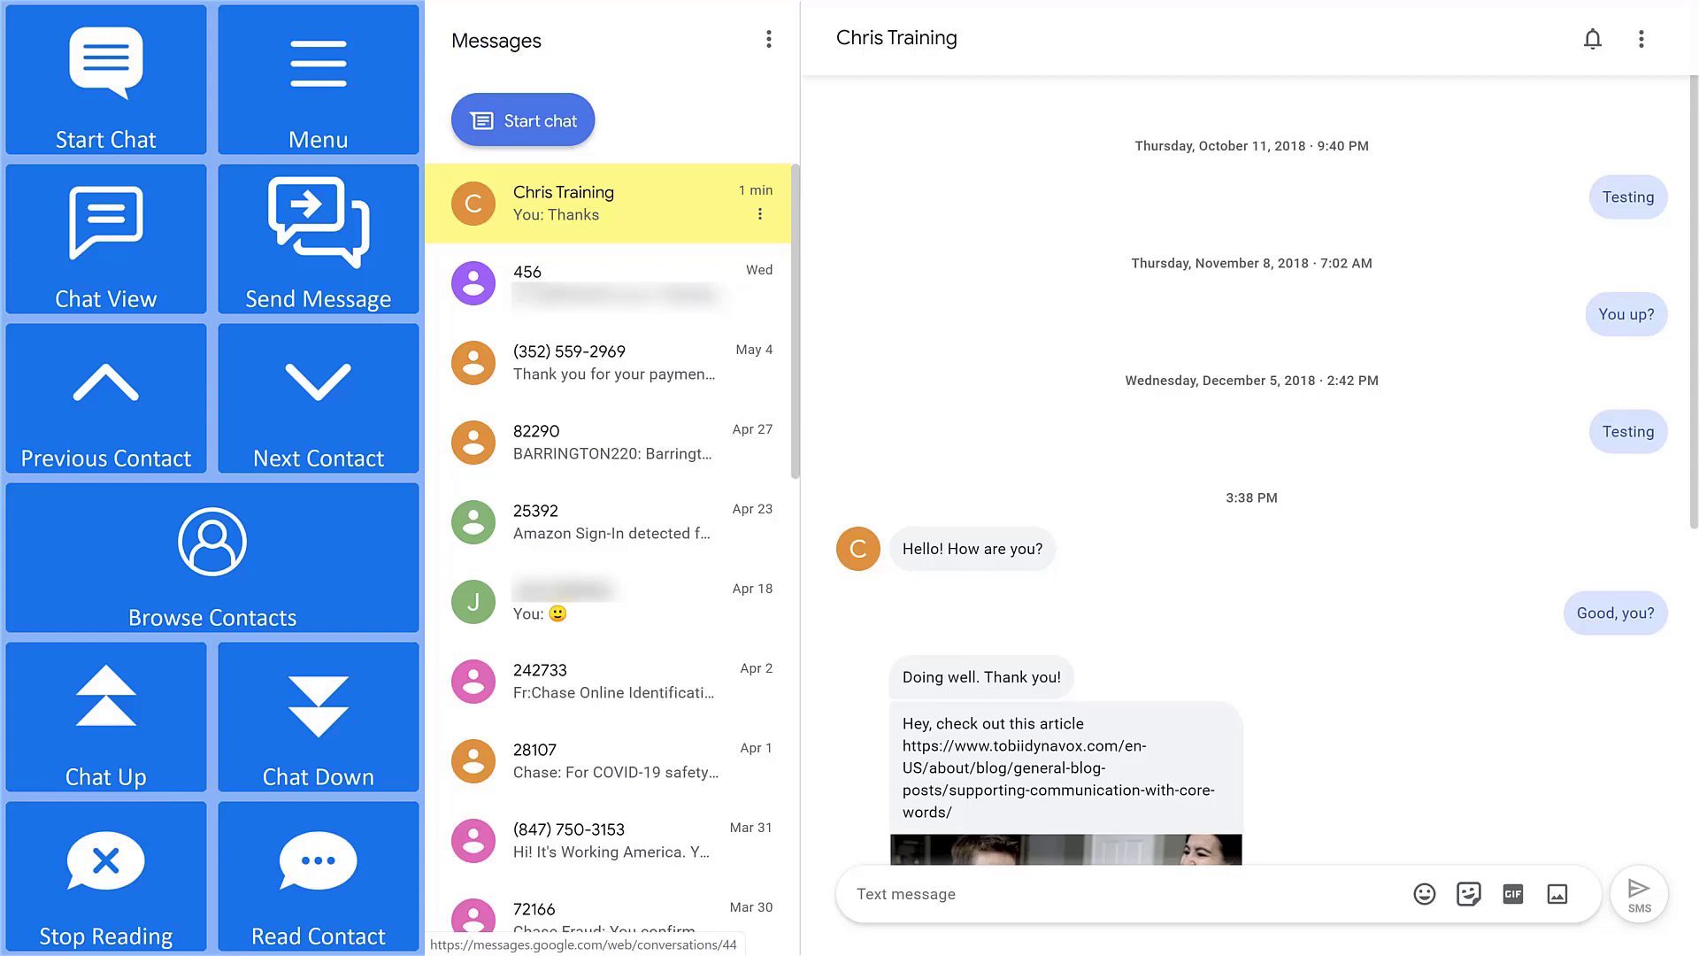
{"action": "left_click", "coordinate": [317, 708]}
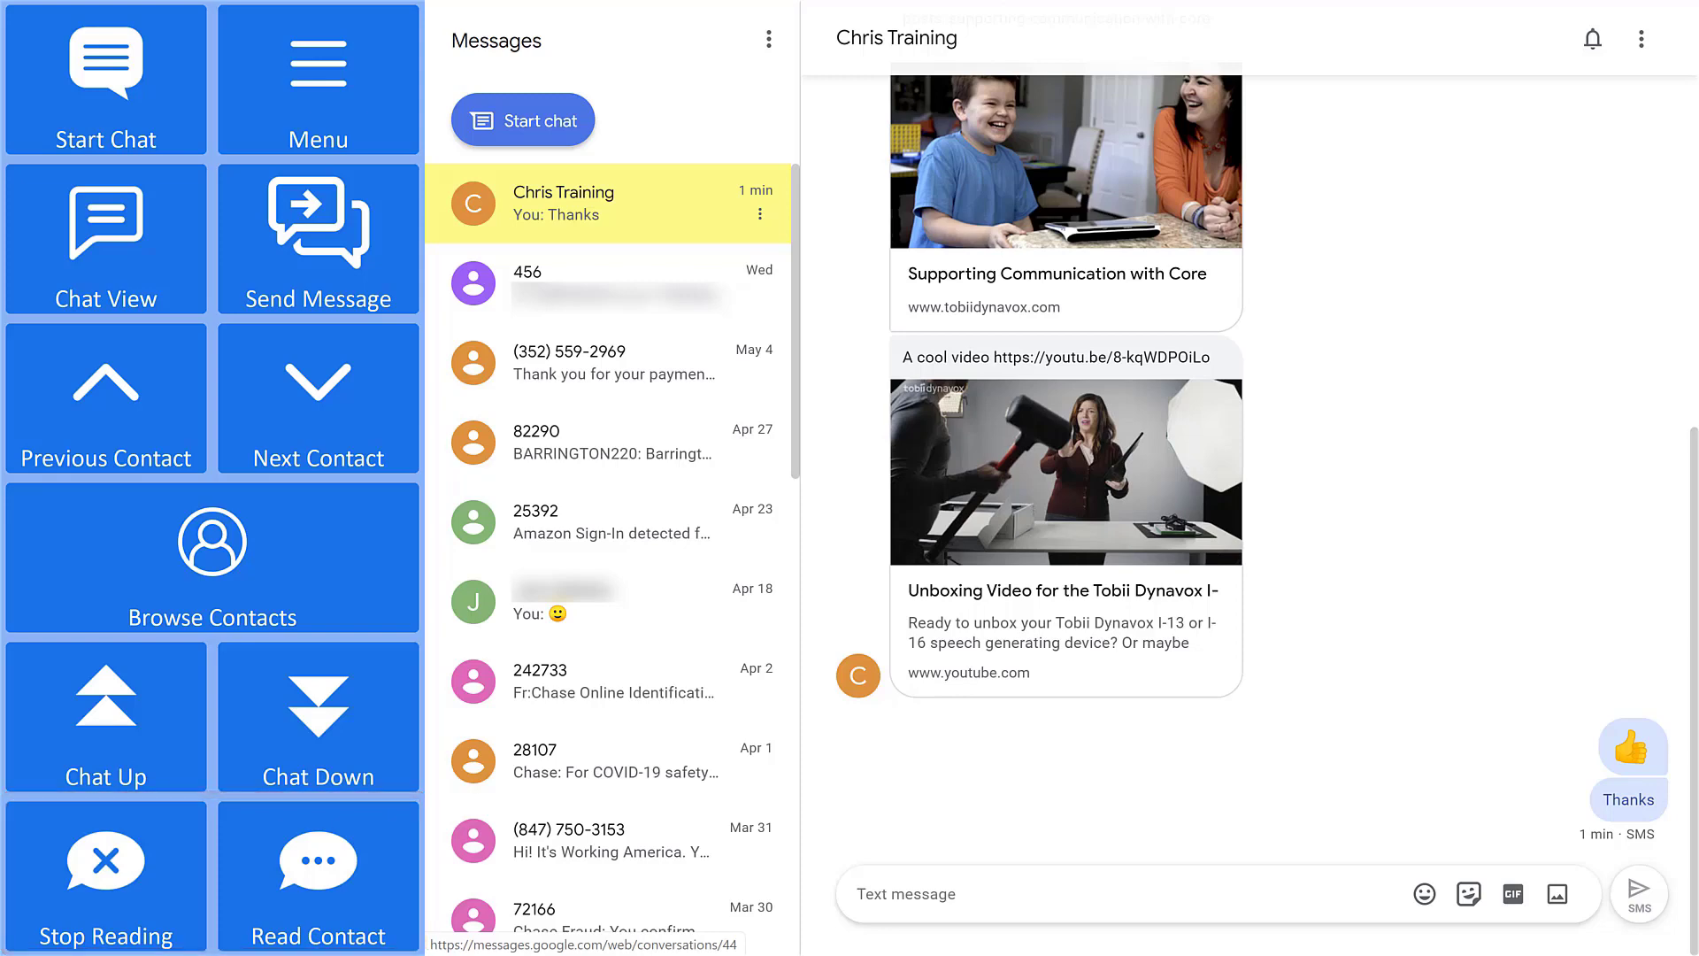
- In Chat View, move the message highlight up past the thumbs-up and video to the article link
{"action": "left_click", "coordinate": [105, 232]}
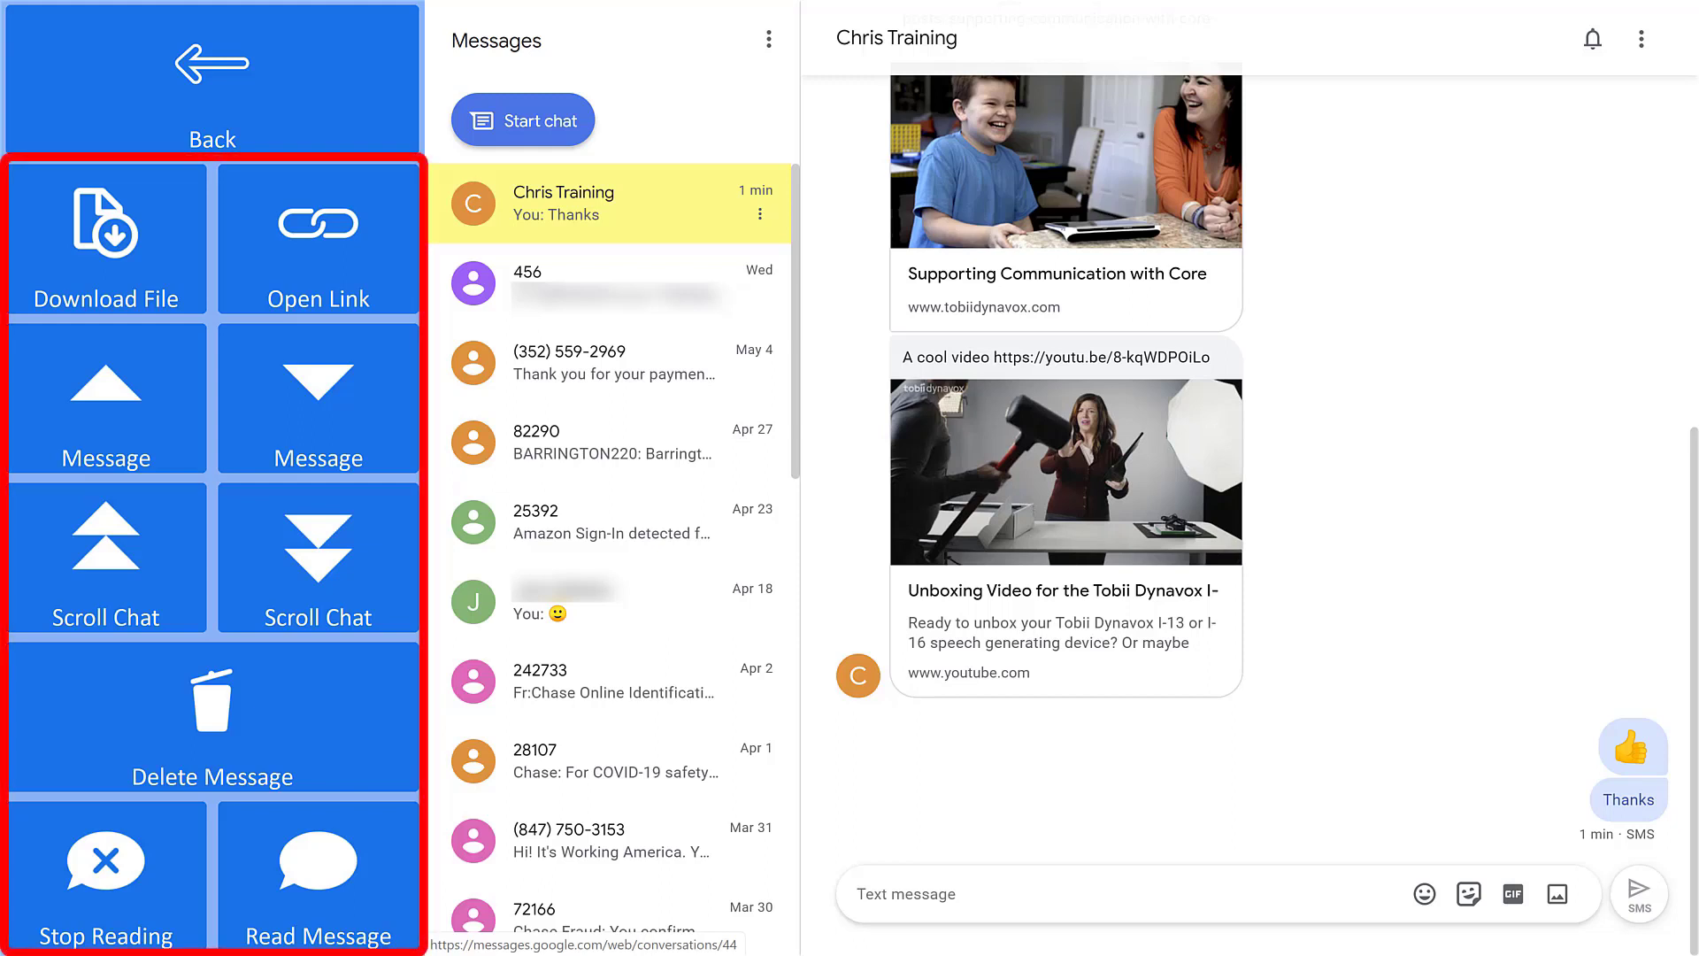
{"action": "left_click", "coordinate": [320, 401]}
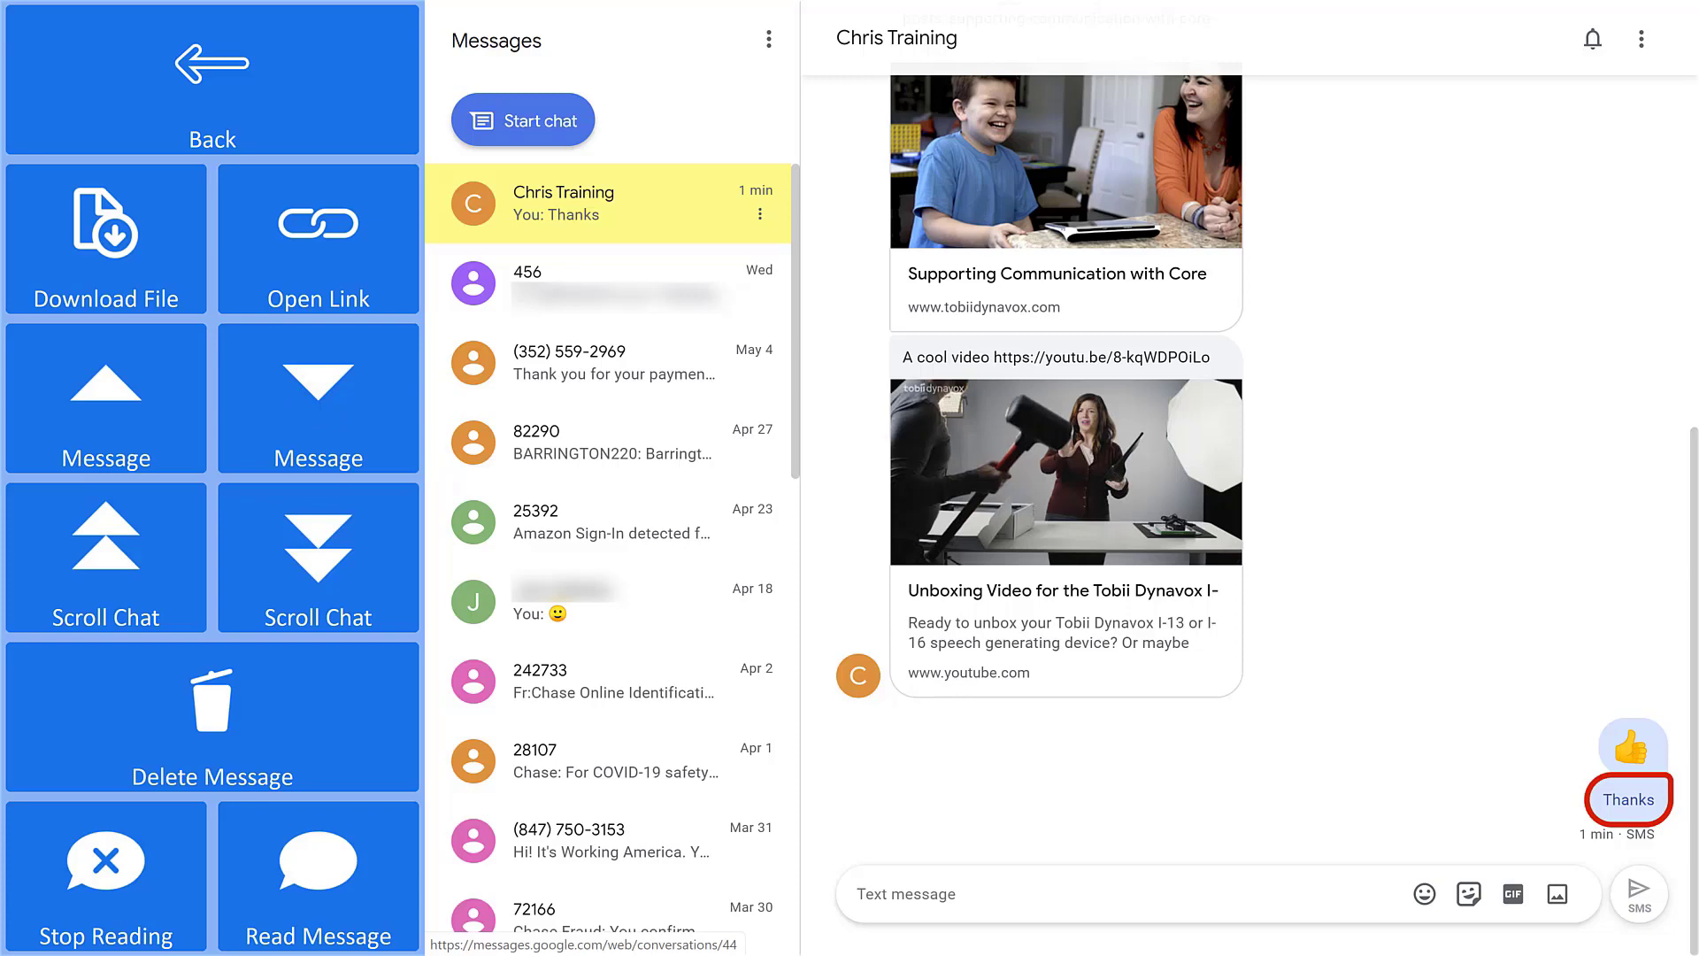
{"action": "left_click", "coordinate": [107, 400]}
{"action": "left_click", "coordinate": [106, 400]}
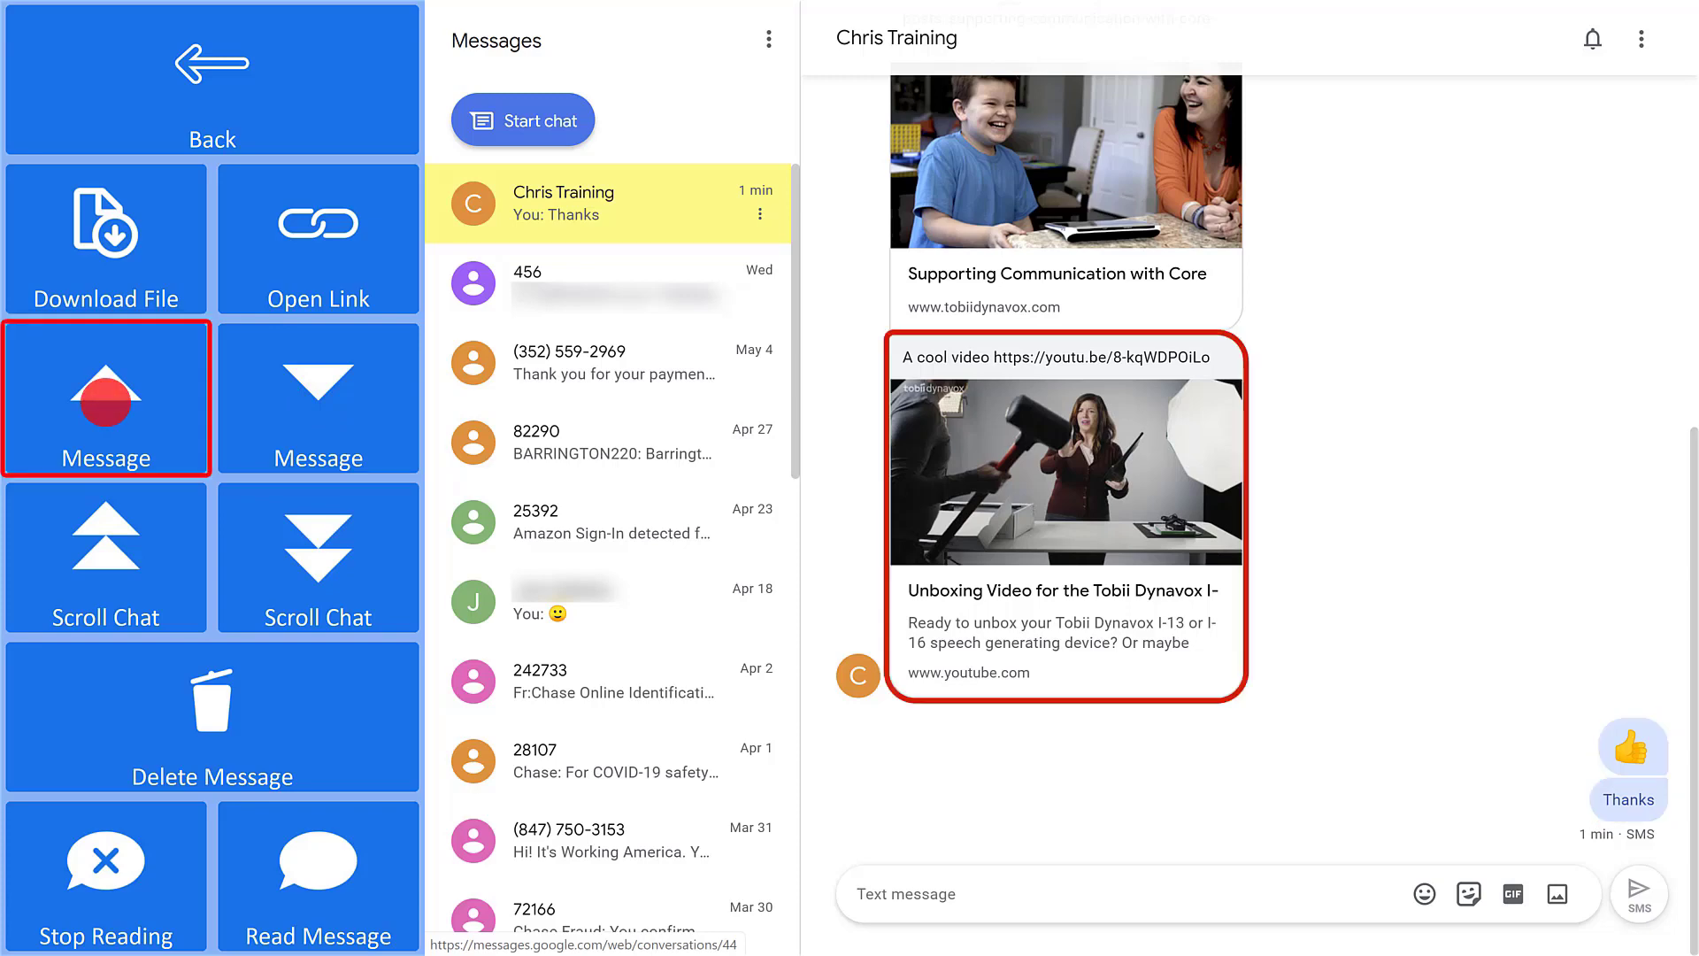
{"action": "left_click", "coordinate": [106, 400]}
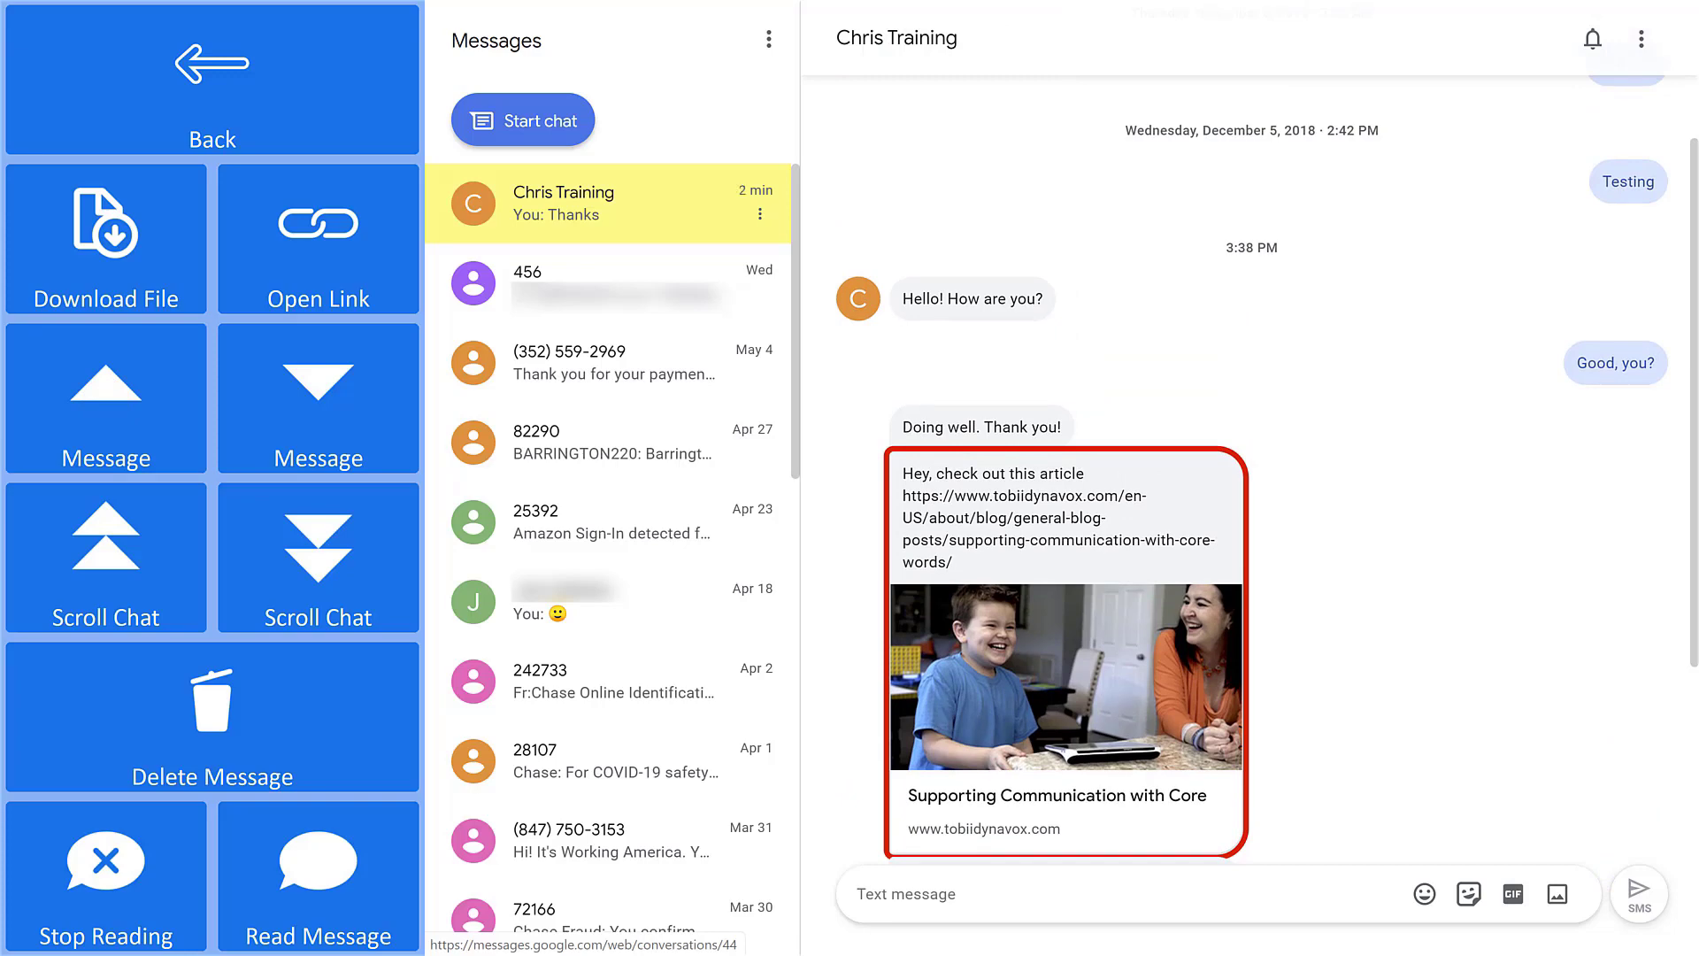
{"action": "left_click", "coordinate": [318, 237]}
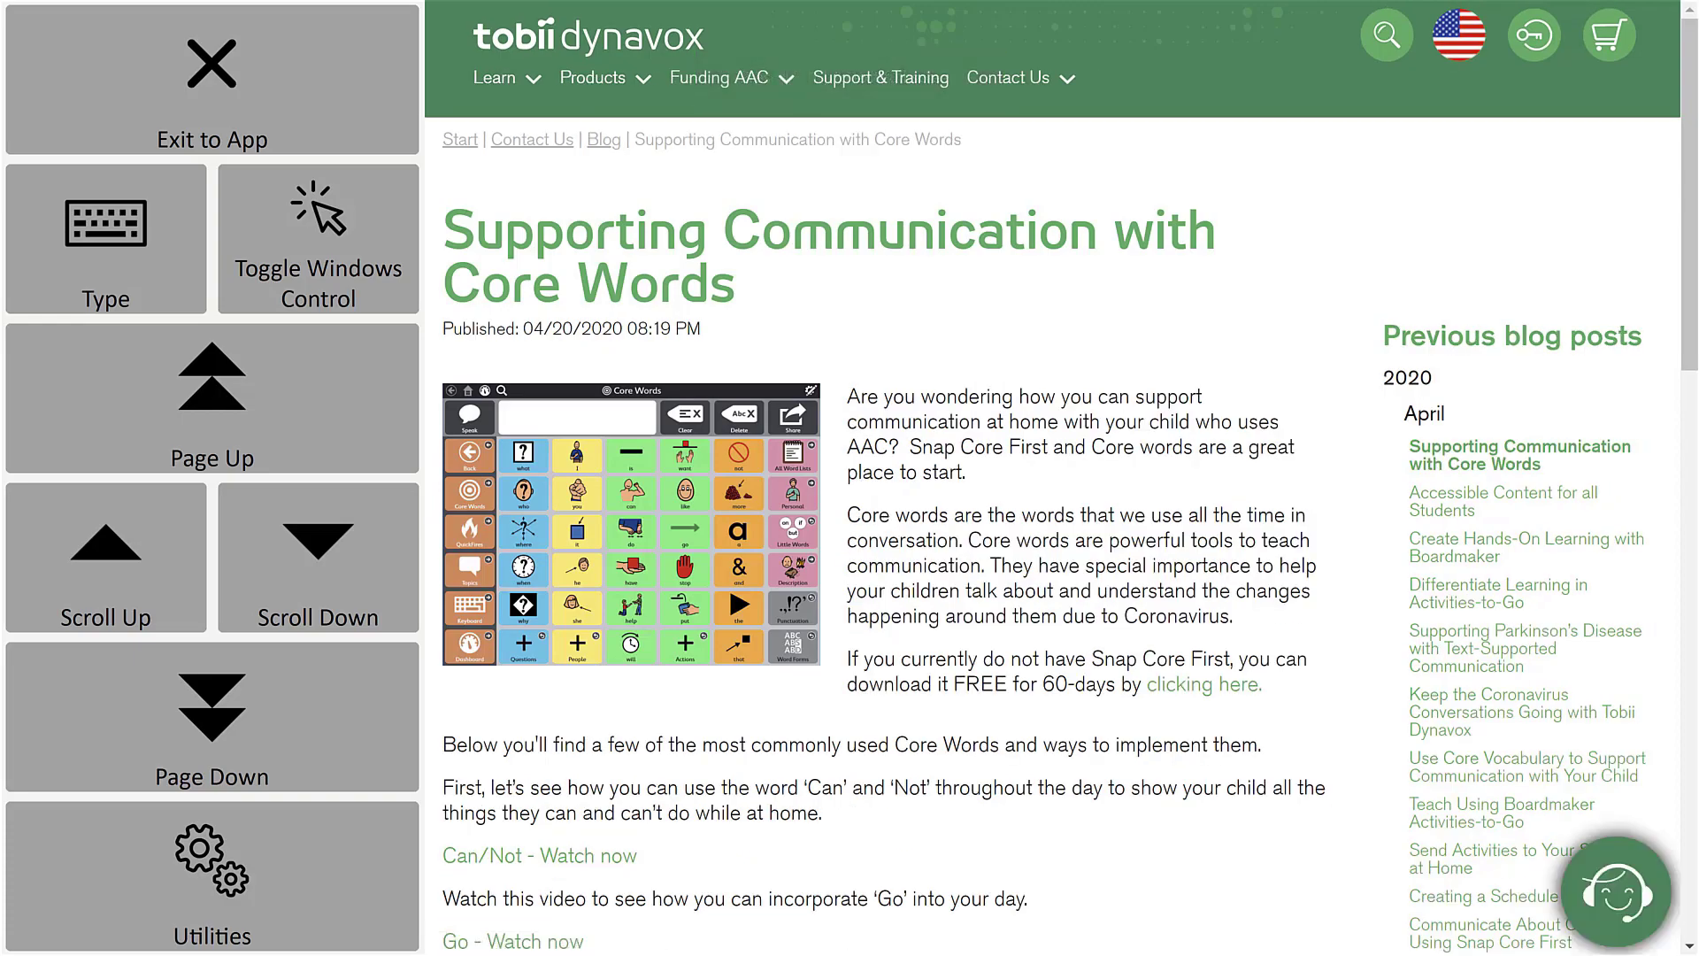
{"action": "left_click", "coordinate": [211, 66]}
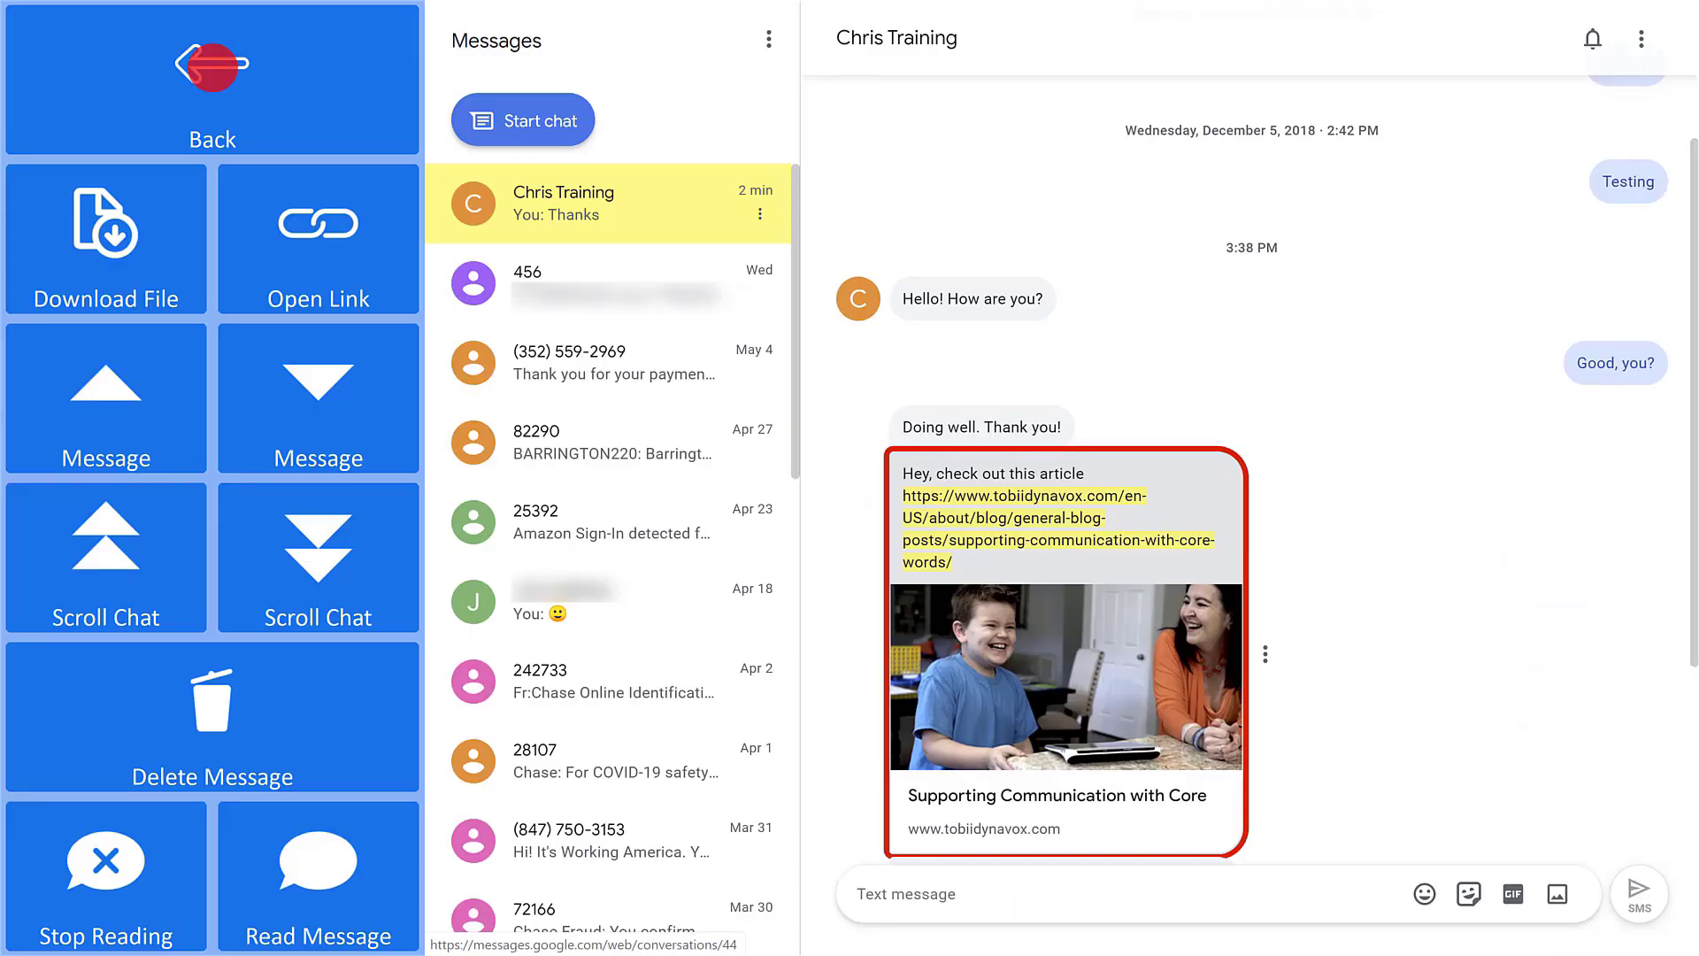
{"action": "left_click", "coordinate": [211, 78]}
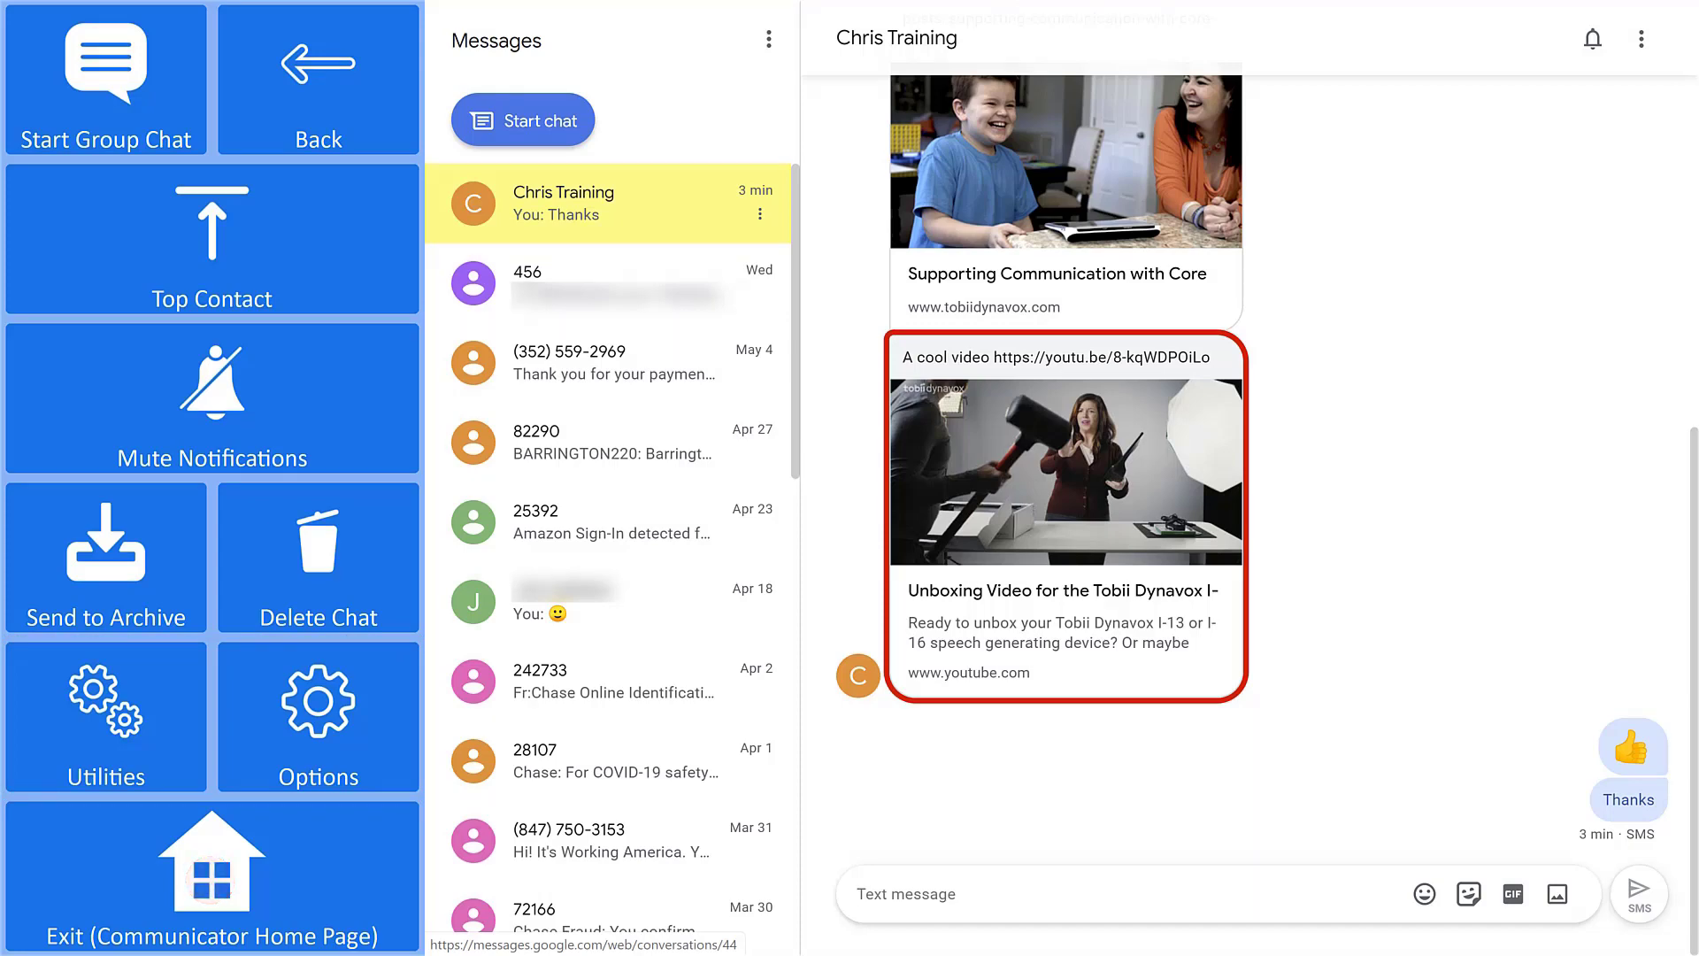
- Open the SMS app's Menu to reach its exit options
{"action": "left_click", "coordinate": [211, 881]}
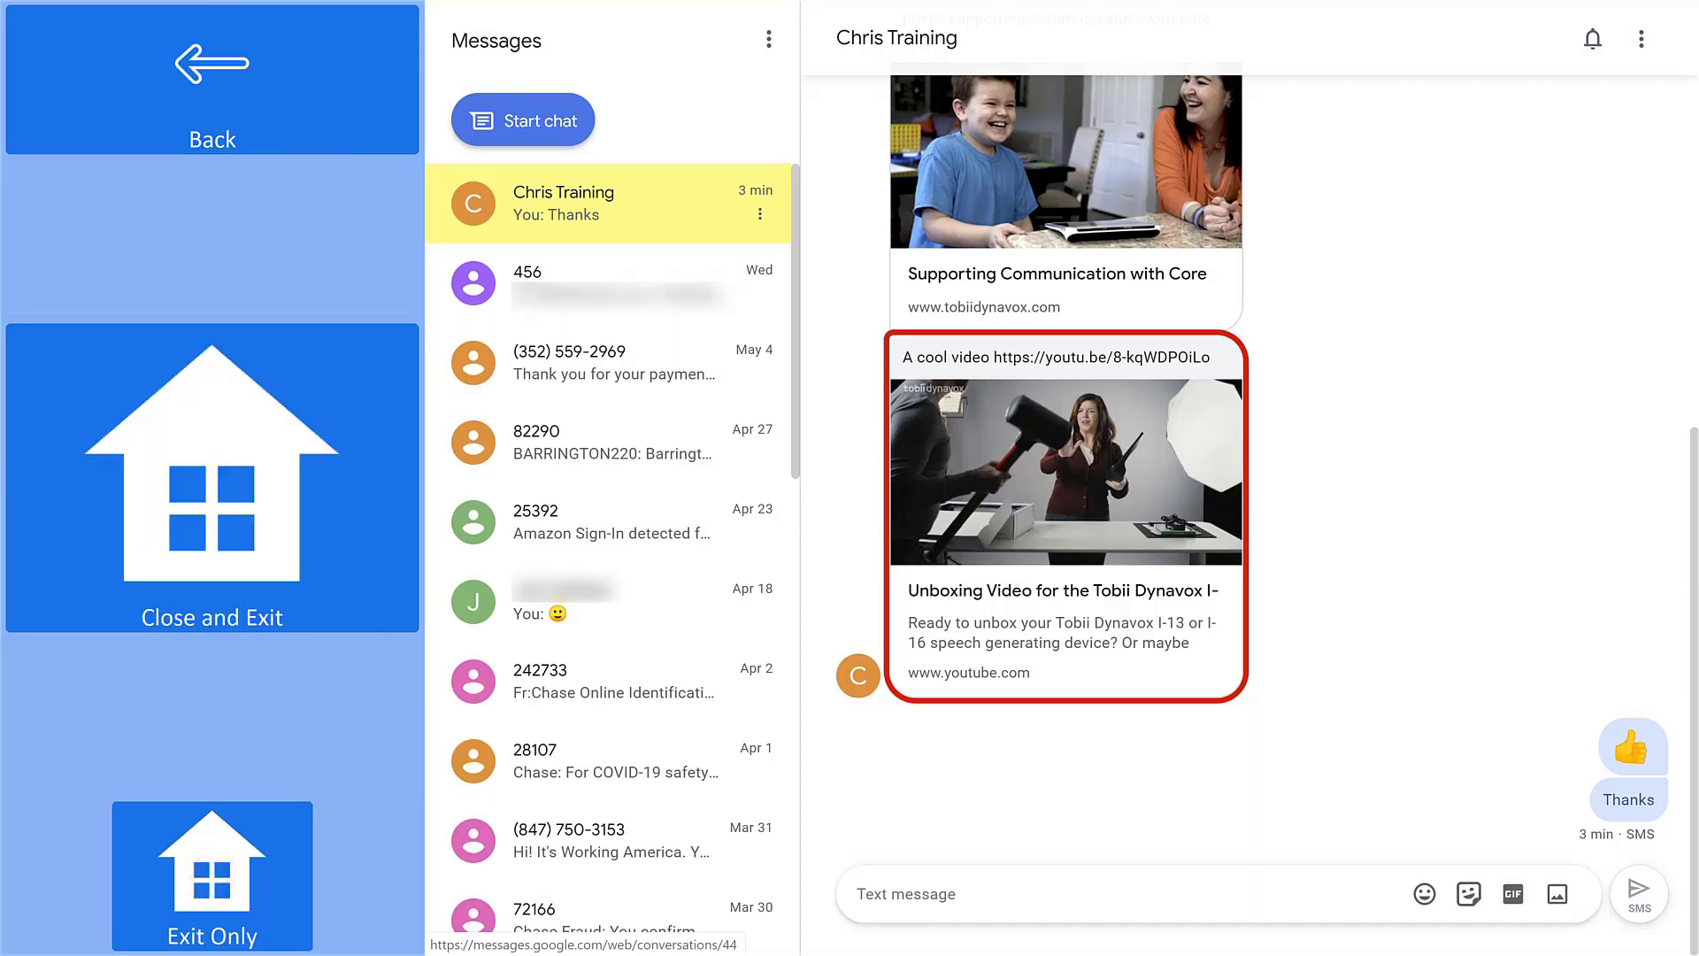
{"action": "left_click", "coordinate": [211, 507]}
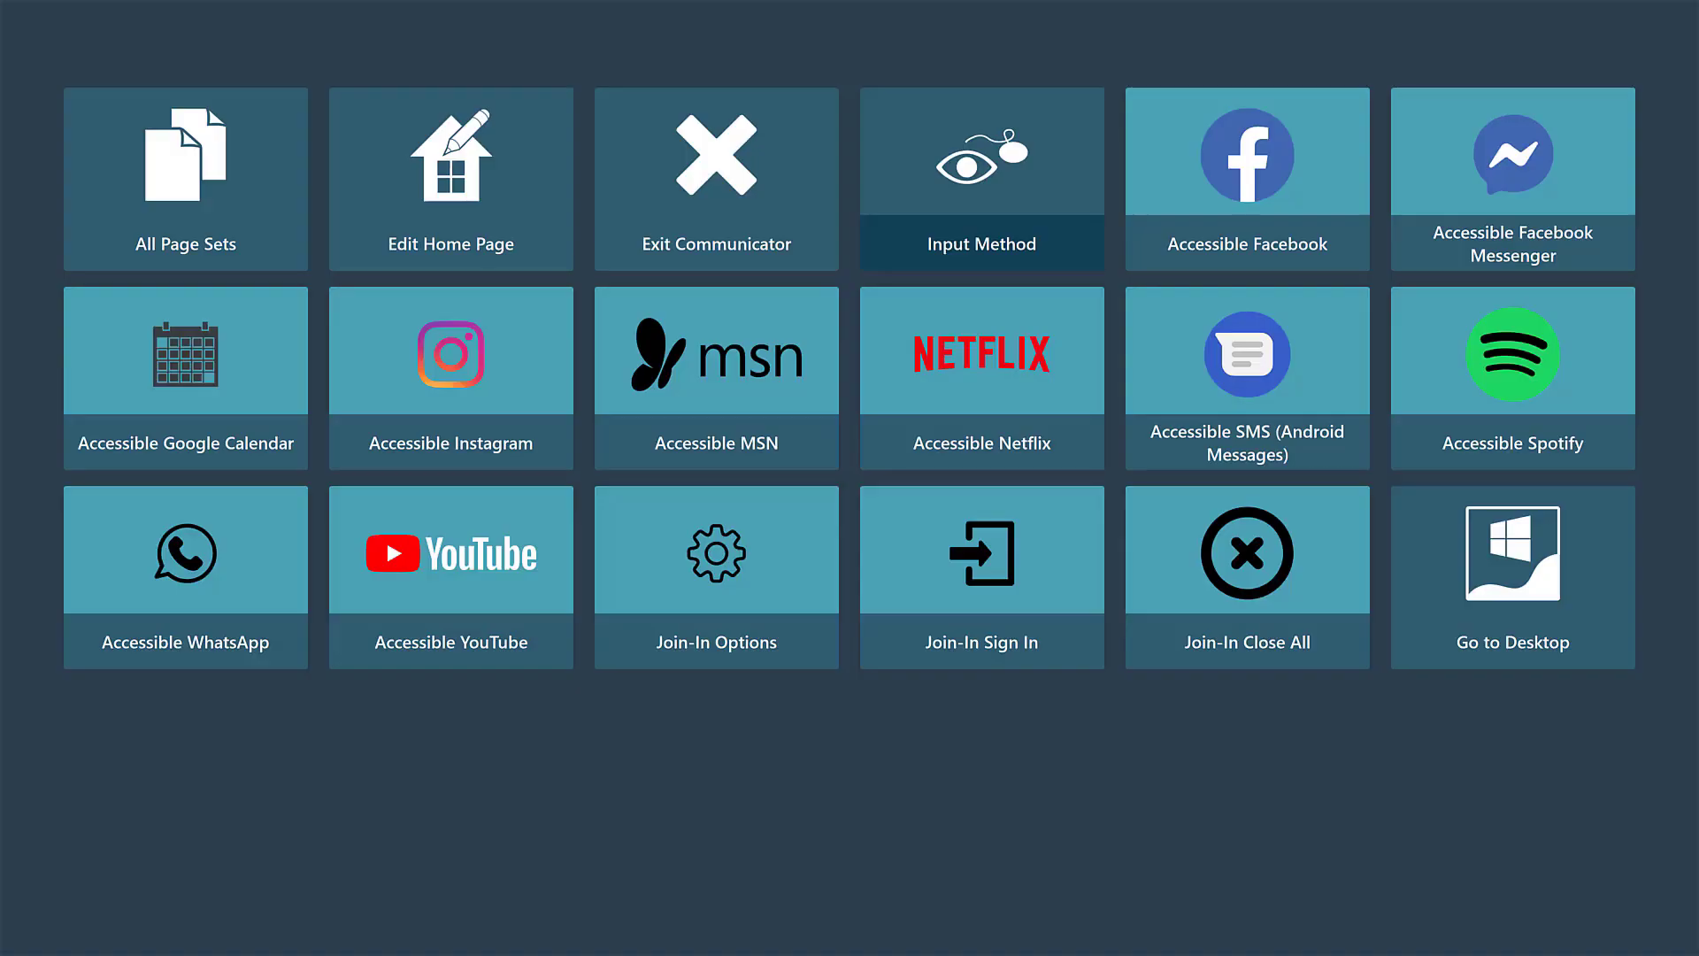